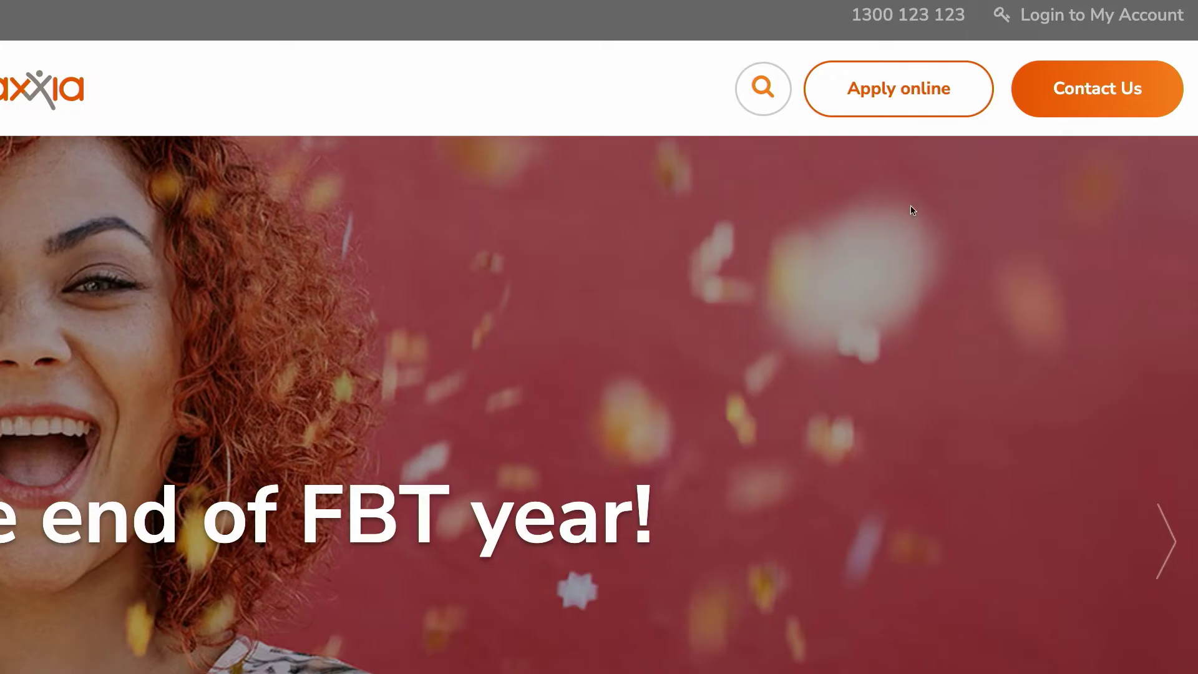
# Start an online salary packaging application and answer Yes to having commenced employment
pyautogui.click(898, 90)
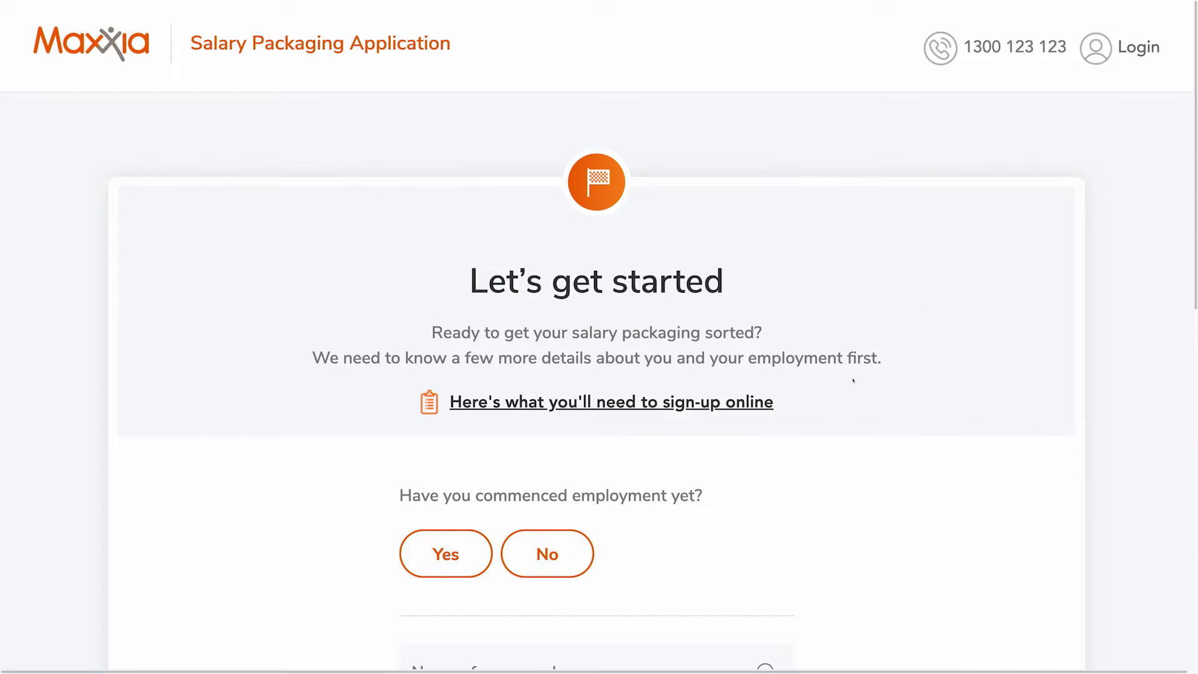
pyautogui.scroll(-1, 853, 380)
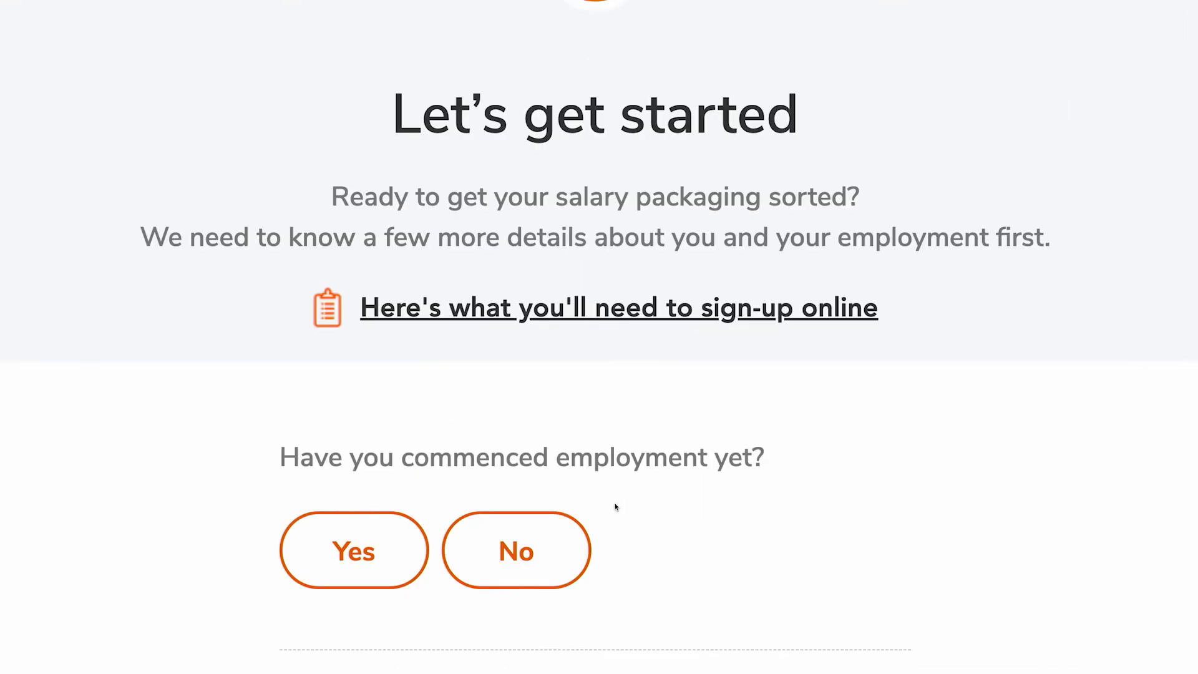
pyautogui.click(531, 552)
pyautogui.scroll(-4, 531, 549)
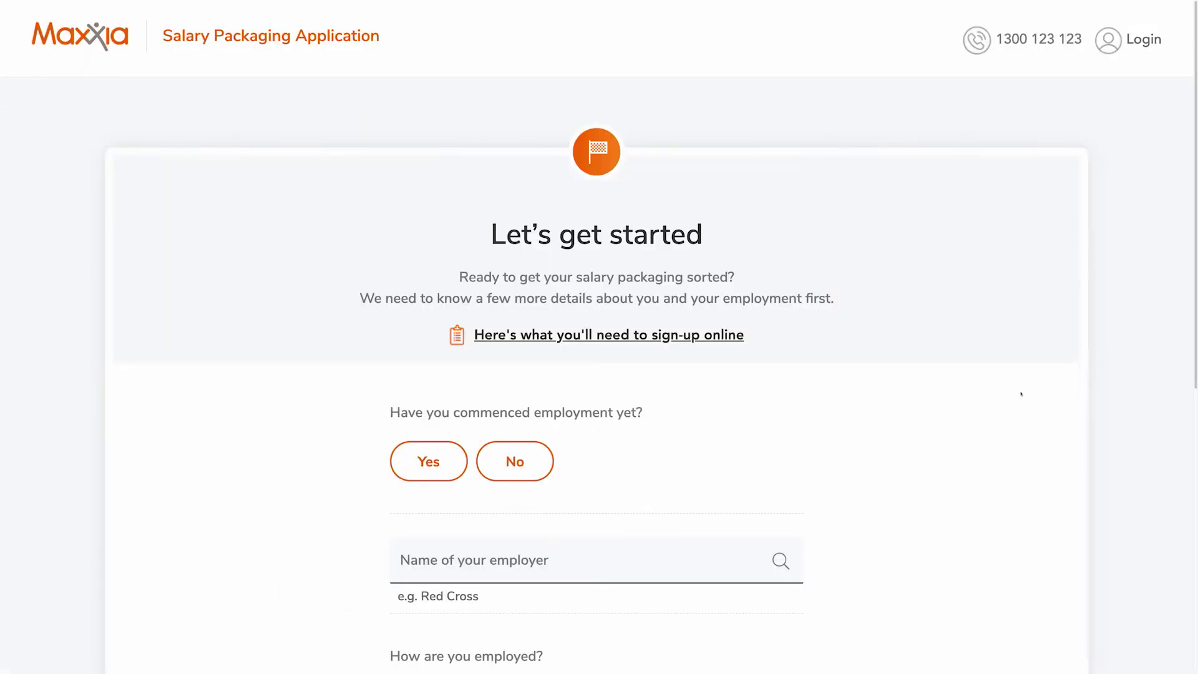
pyautogui.click(462, 455)
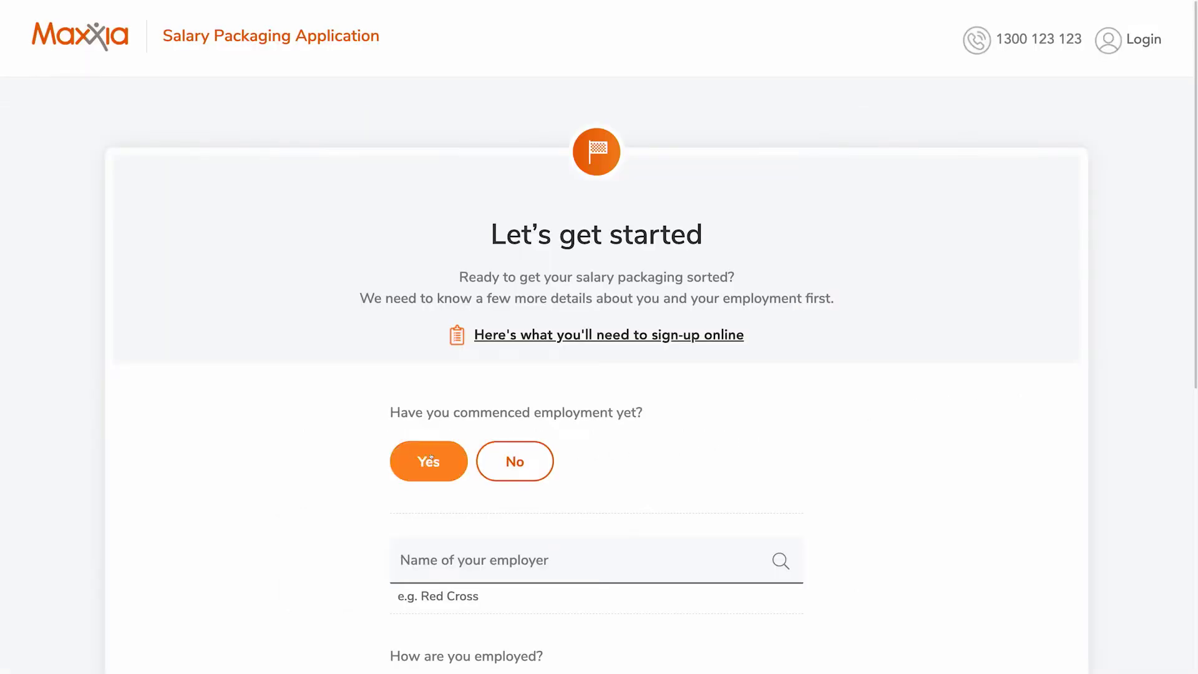
# Search the employer names for "alf" and choose Alfred Health
pyautogui.click(458, 555)
pyautogui.write('alf')
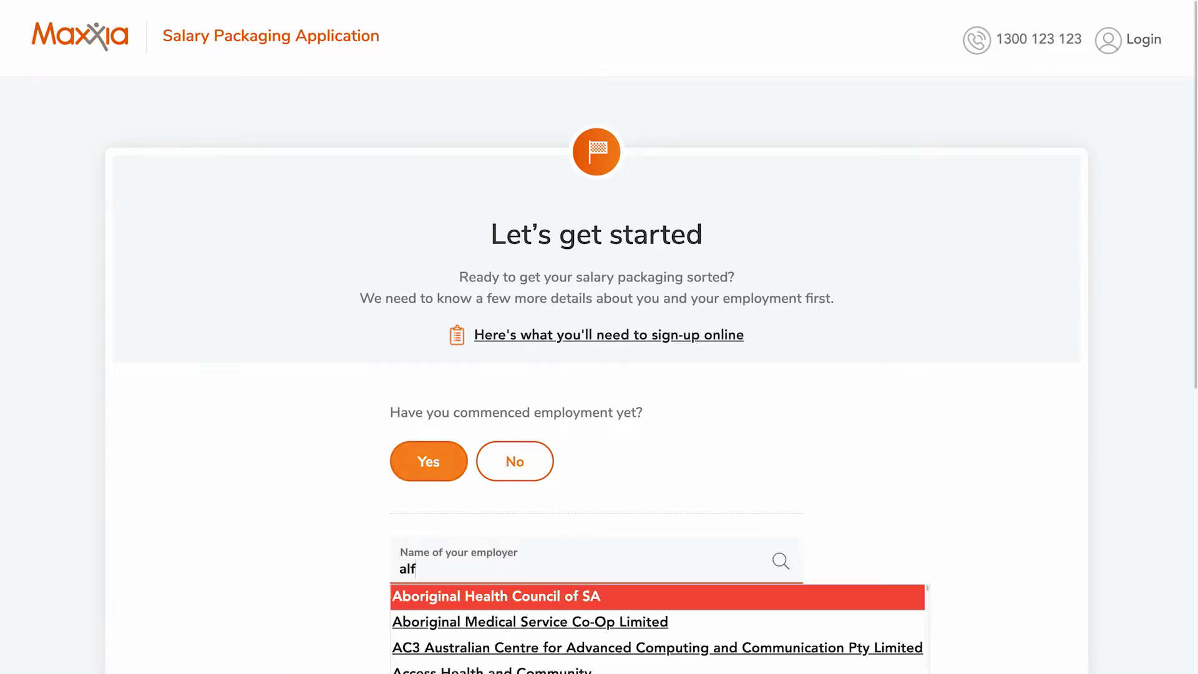
pyautogui.click(436, 596)
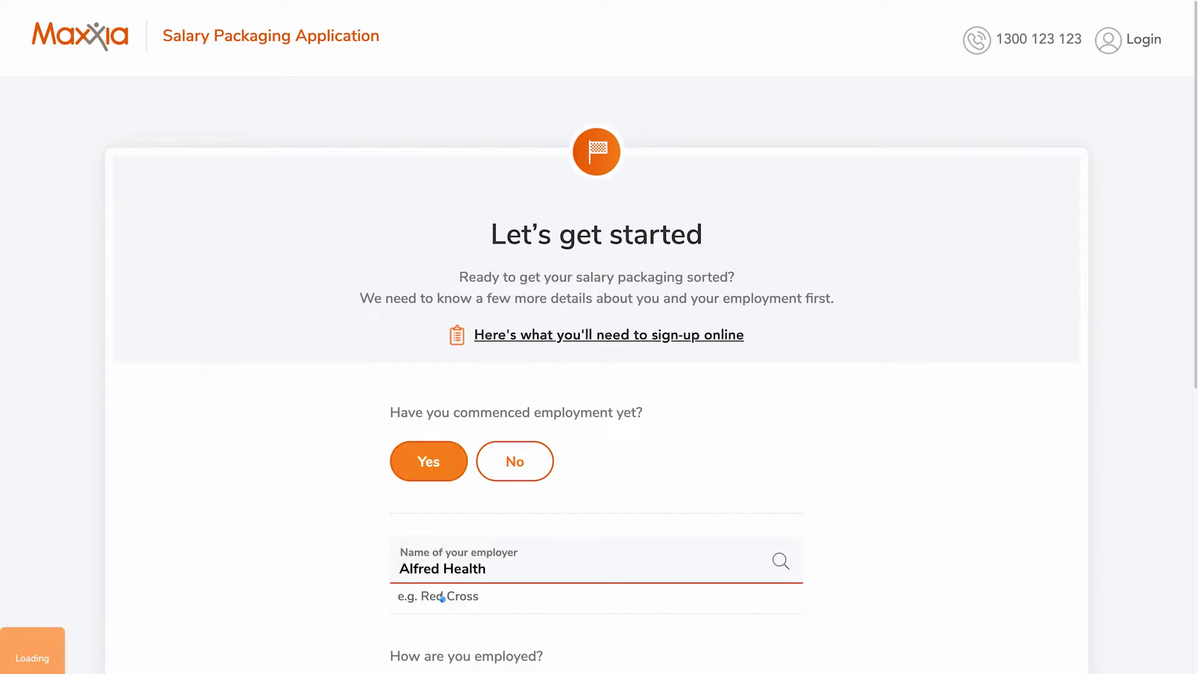
# Set the employment type to Full-time, accept the contact and privacy consent, and continue to account creation
pyautogui.scroll(-6, 440, 594)
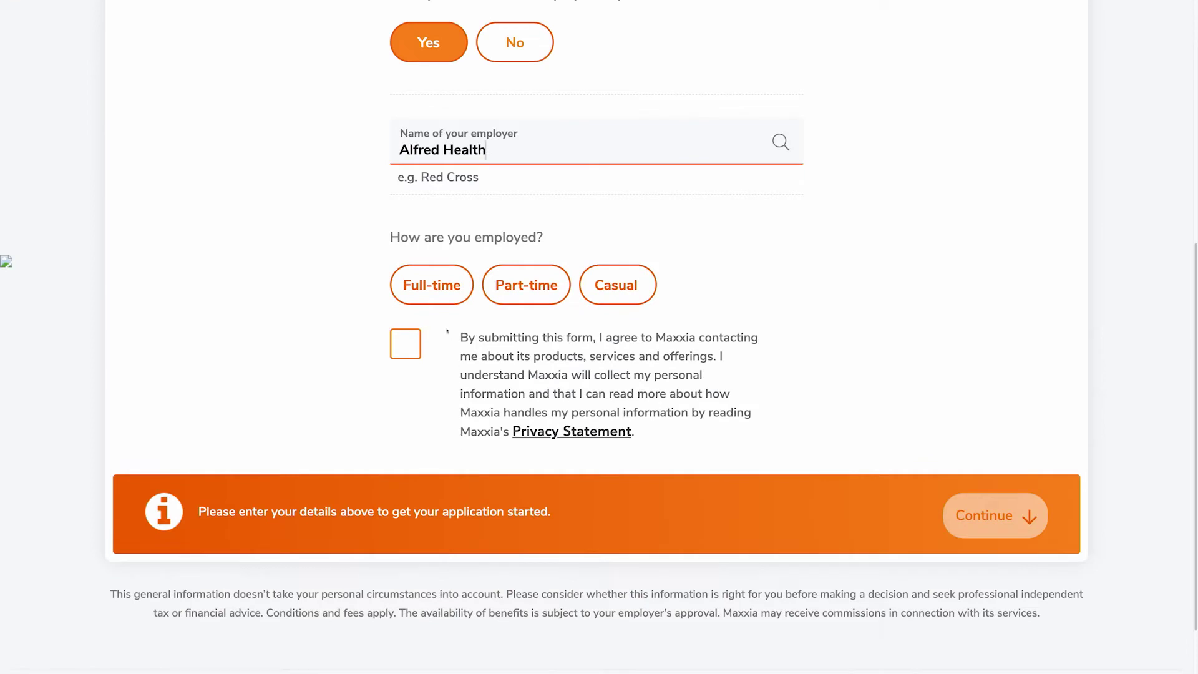
pyautogui.click(437, 292)
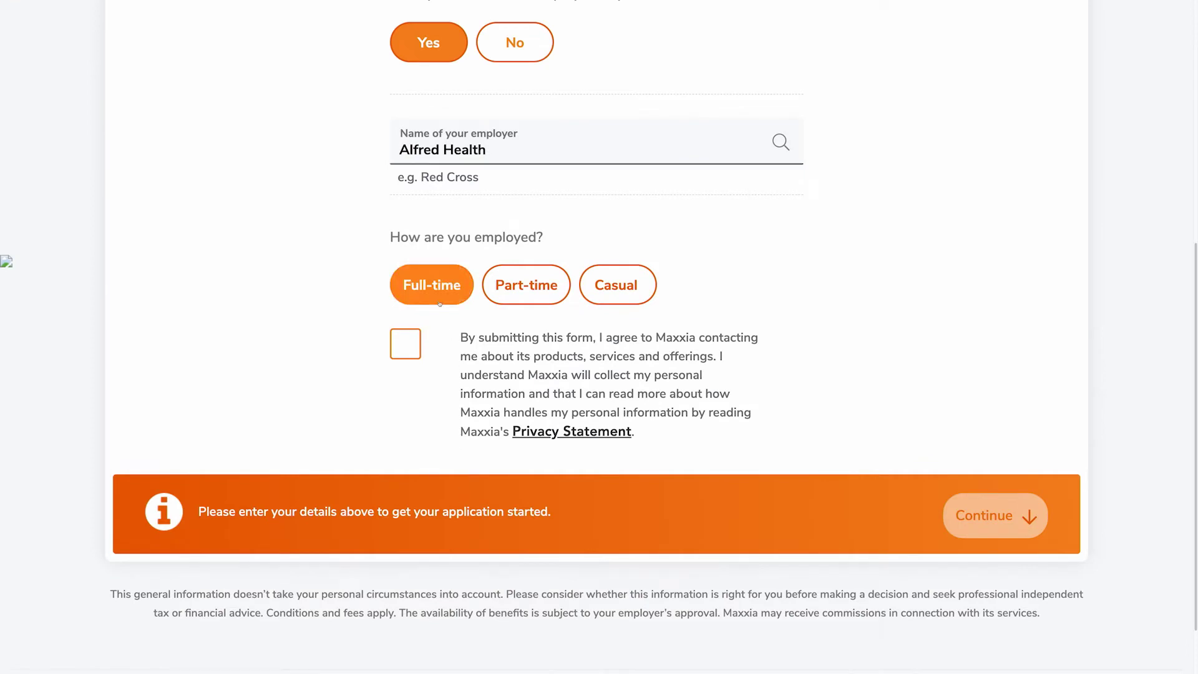
pyautogui.click(404, 349)
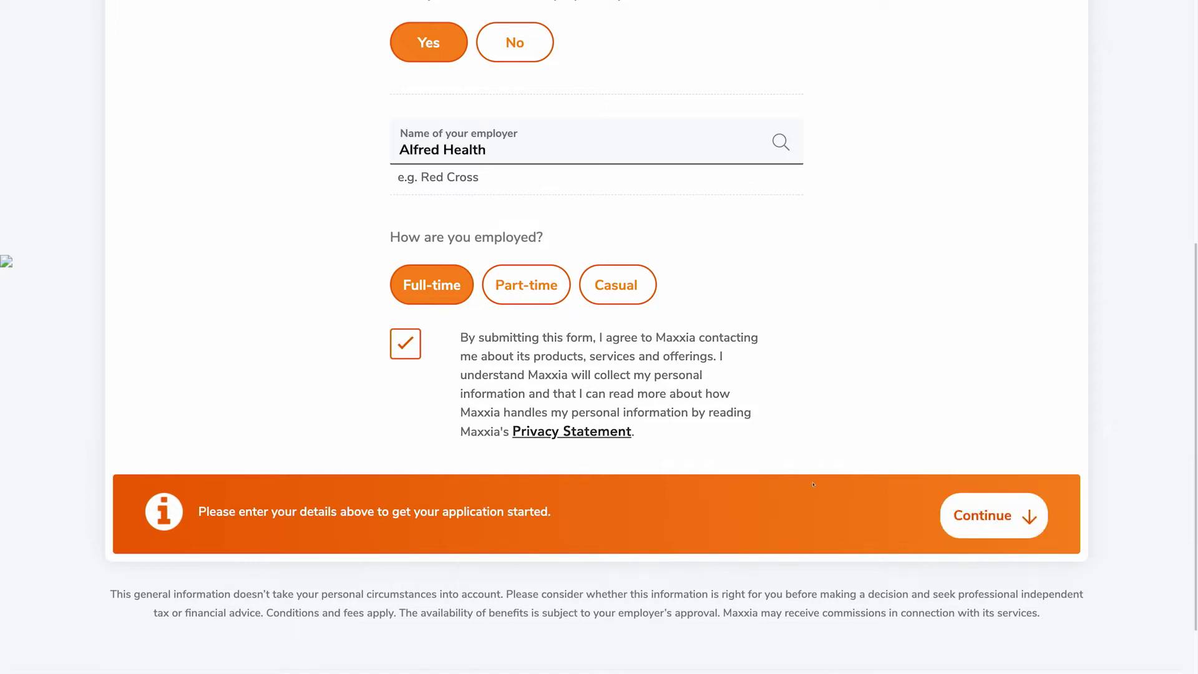
pyautogui.click(976, 515)
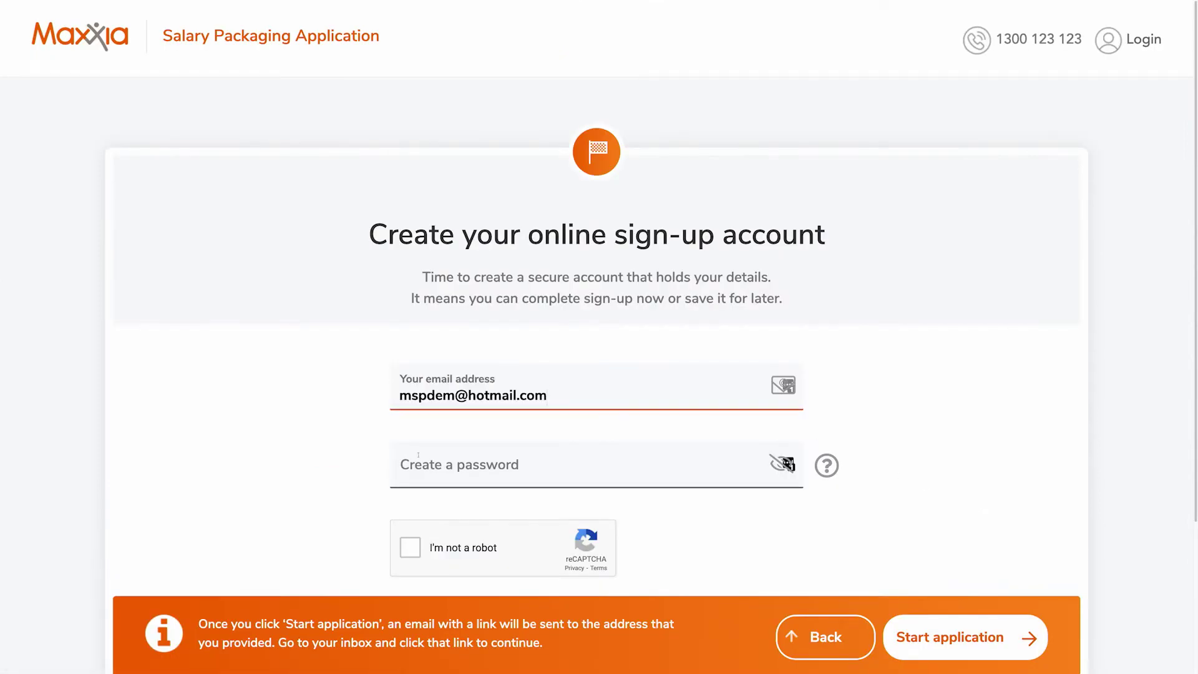
# Paste the new account's password, complete the not-a-robot check and start the application
pyautogui.click(439, 472)
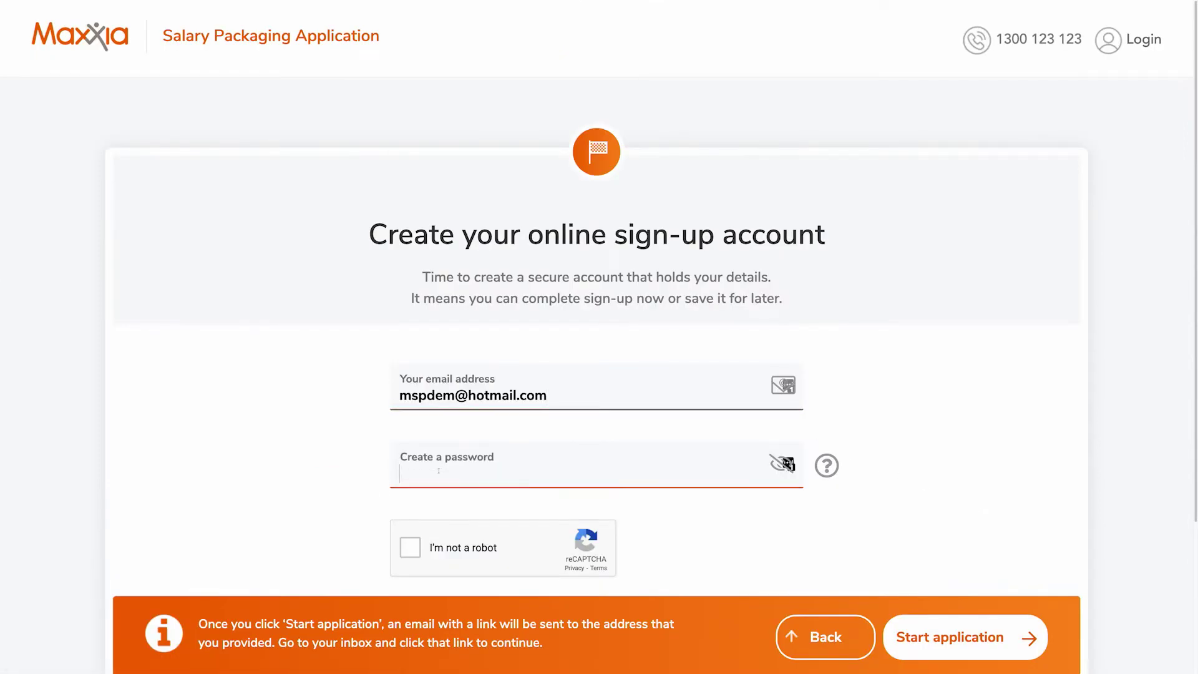
pyautogui.rightClick(439, 471)
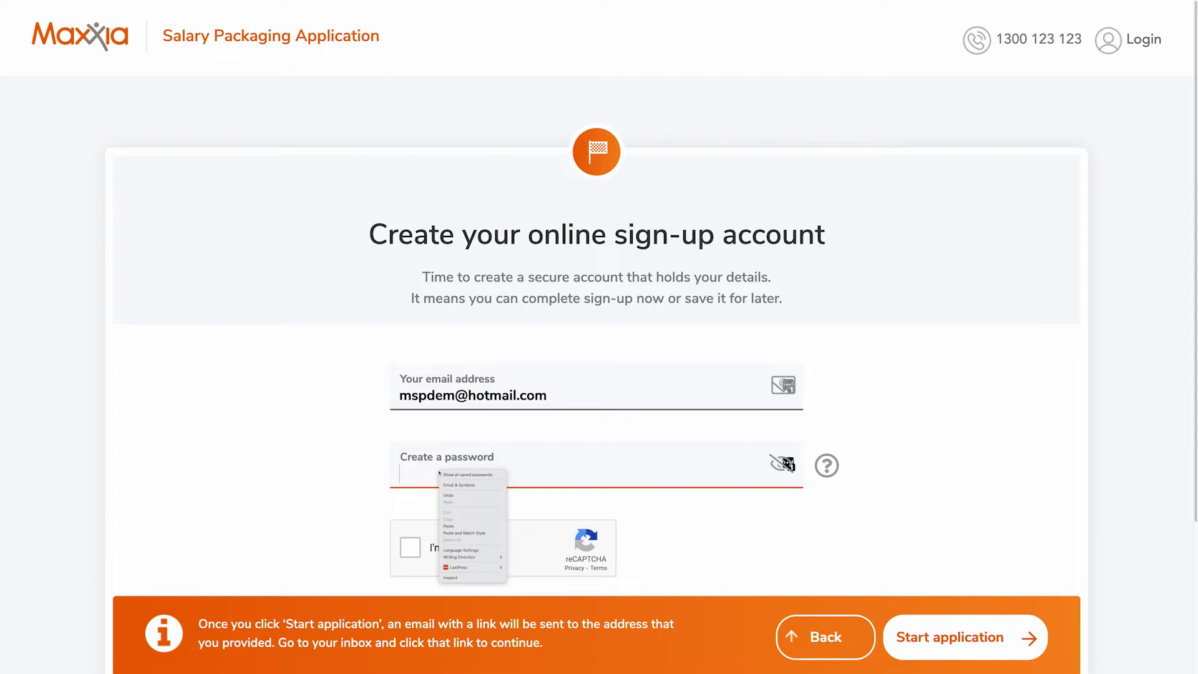
pyautogui.click(464, 526)
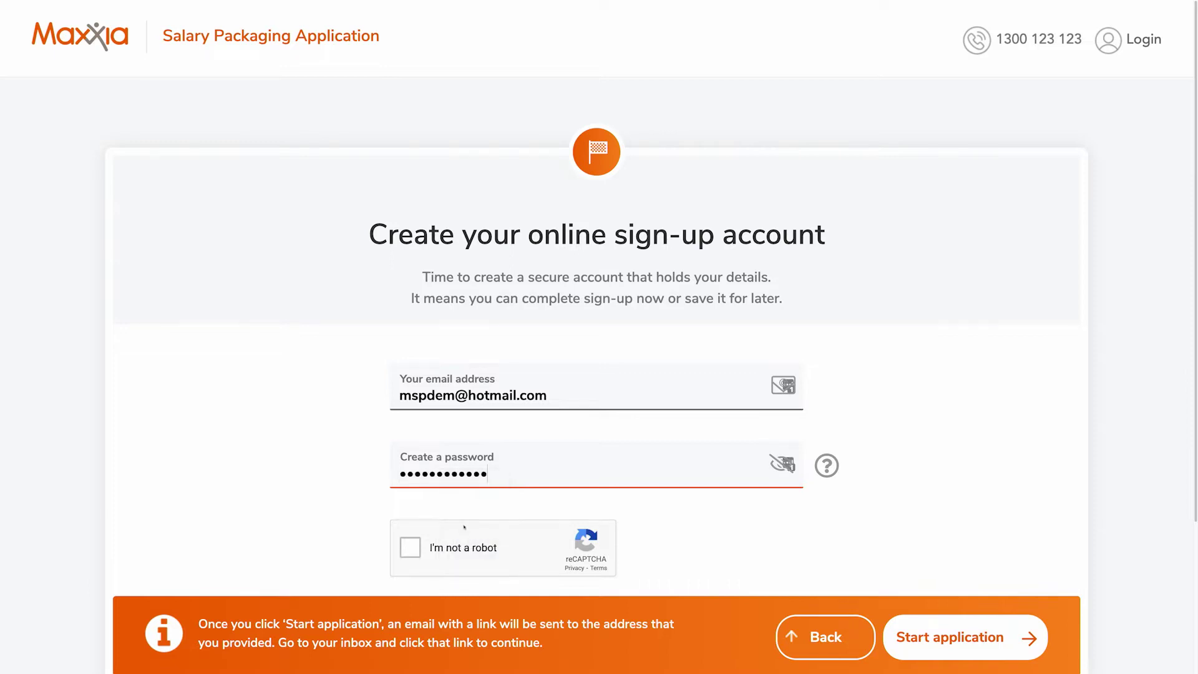
pyautogui.click(418, 548)
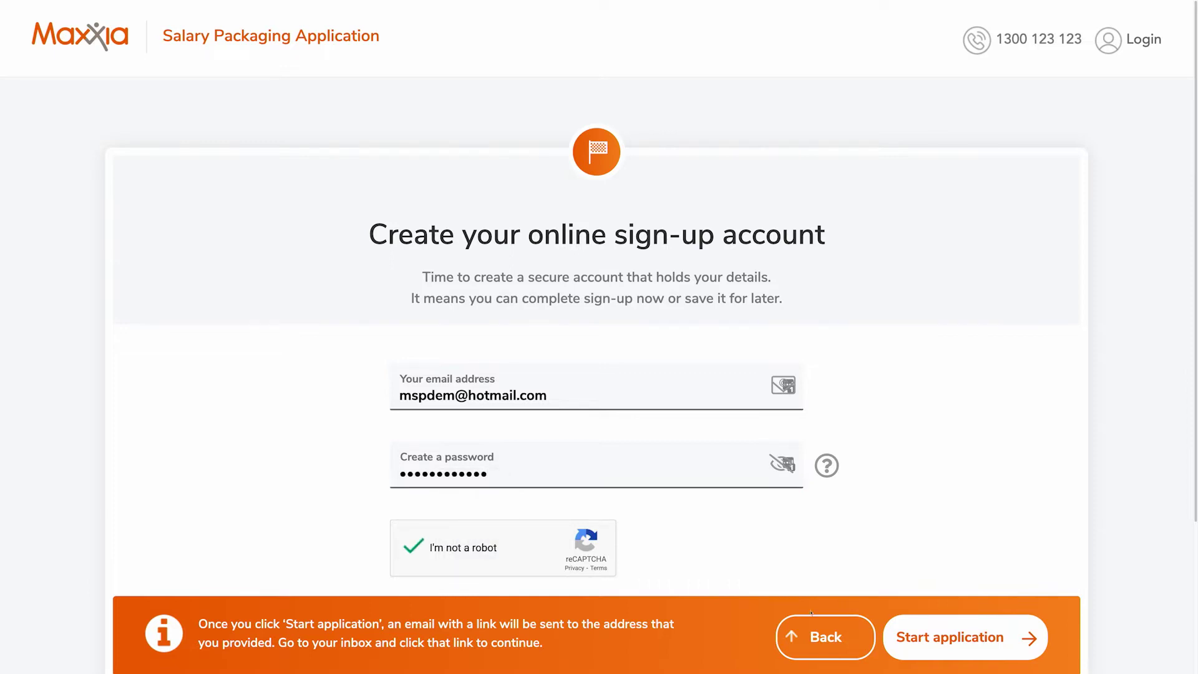
pyautogui.click(970, 638)
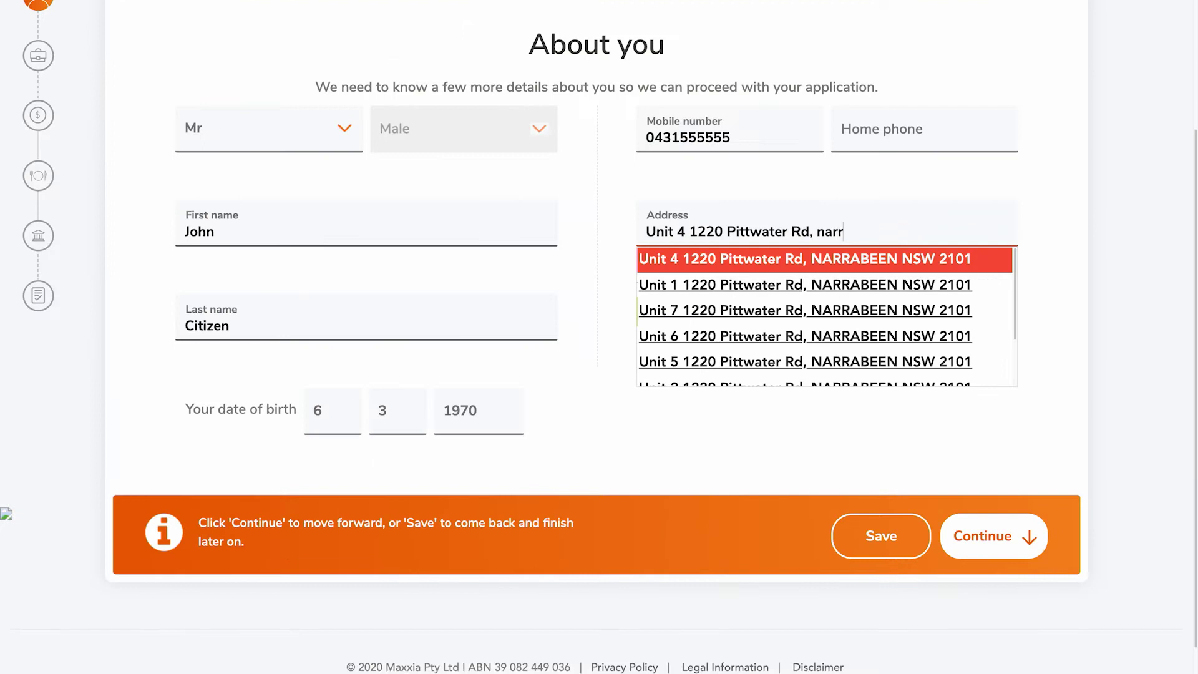
# Accept the first suggested match for the applicant's street address and continue to the employment details
pyautogui.click(978, 262)
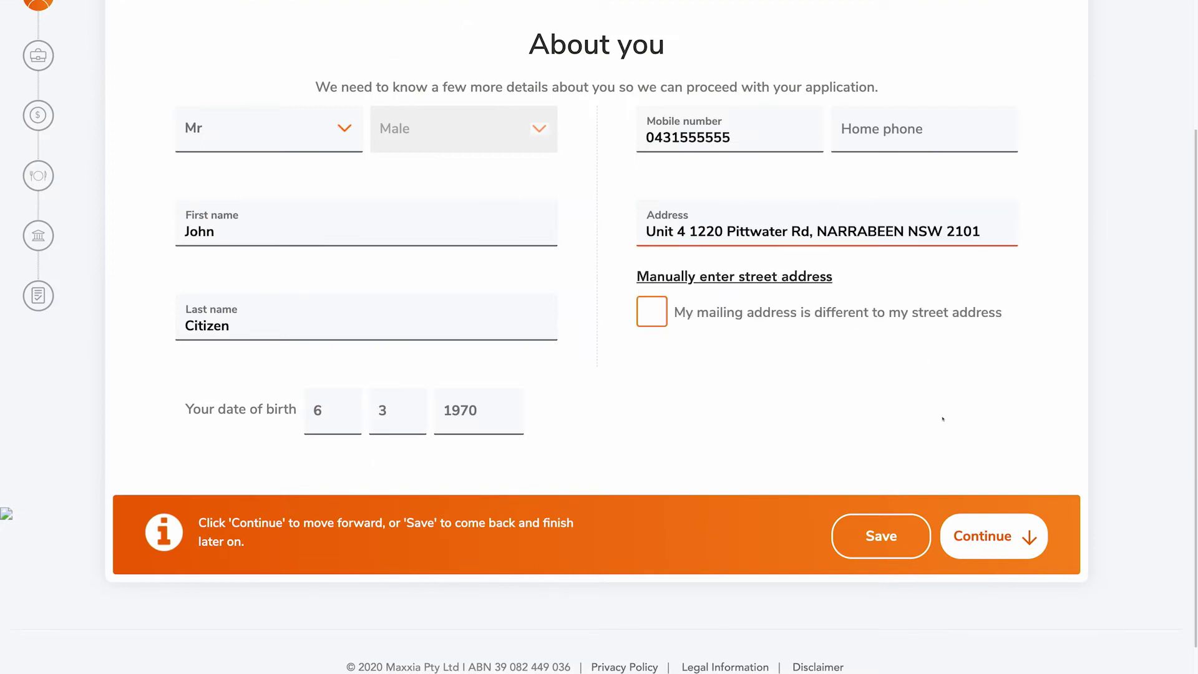
pyautogui.click(978, 537)
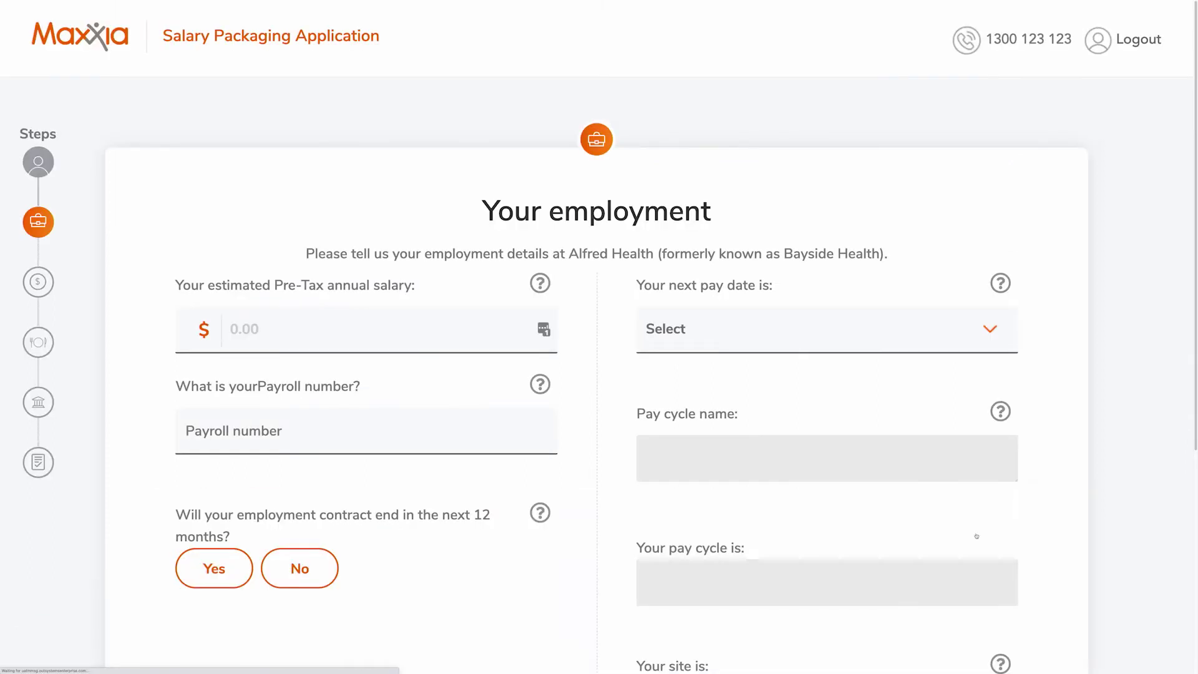
# Enter 80000 as the pre-tax annual salary, fill in the payroll number, and answer No to the contract ending within 12 months
pyautogui.click(435, 327)
pyautogui.write('80000')
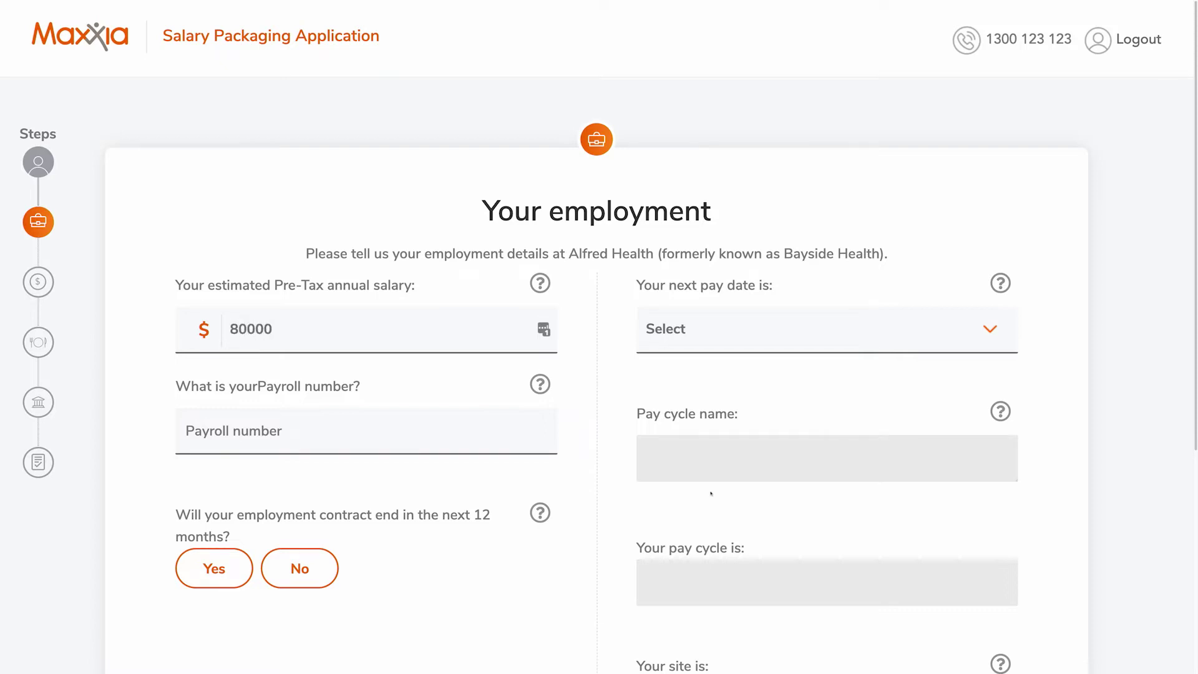
pyautogui.click(496, 439)
pyautogui.write('12345')
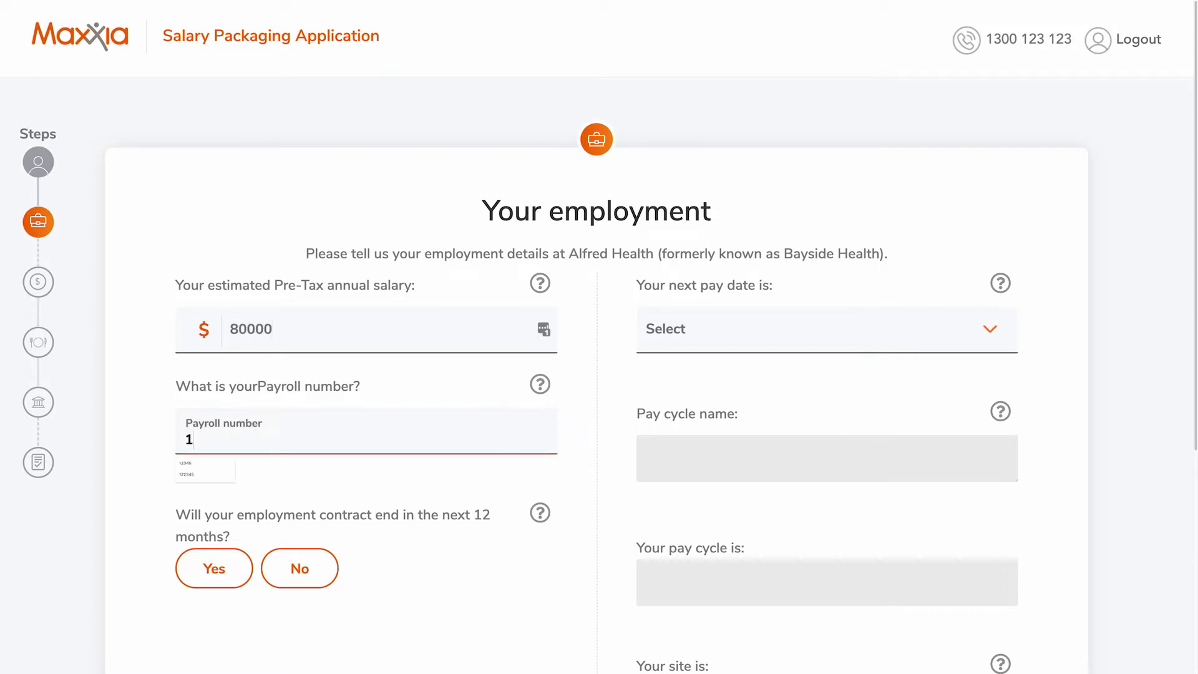
pyautogui.click(290, 569)
# Choose 03-02-2022 as the next pay date and The Alfred as the site, and submit the employment details
pyautogui.click(713, 335)
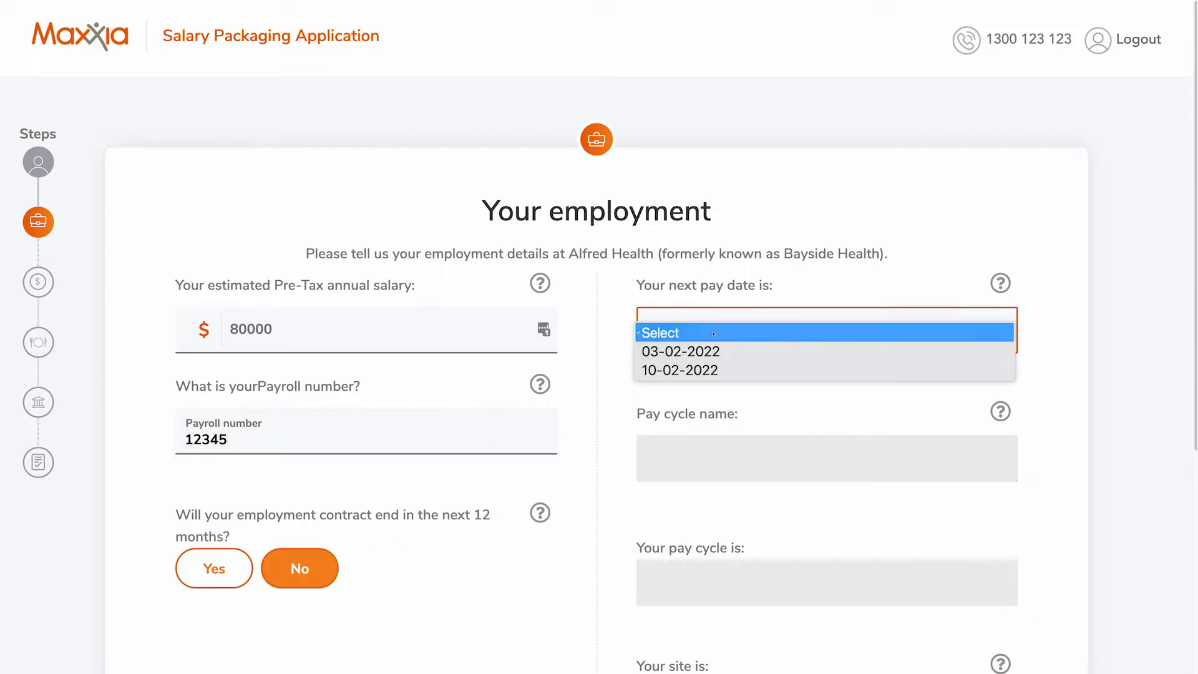
pyautogui.click(716, 352)
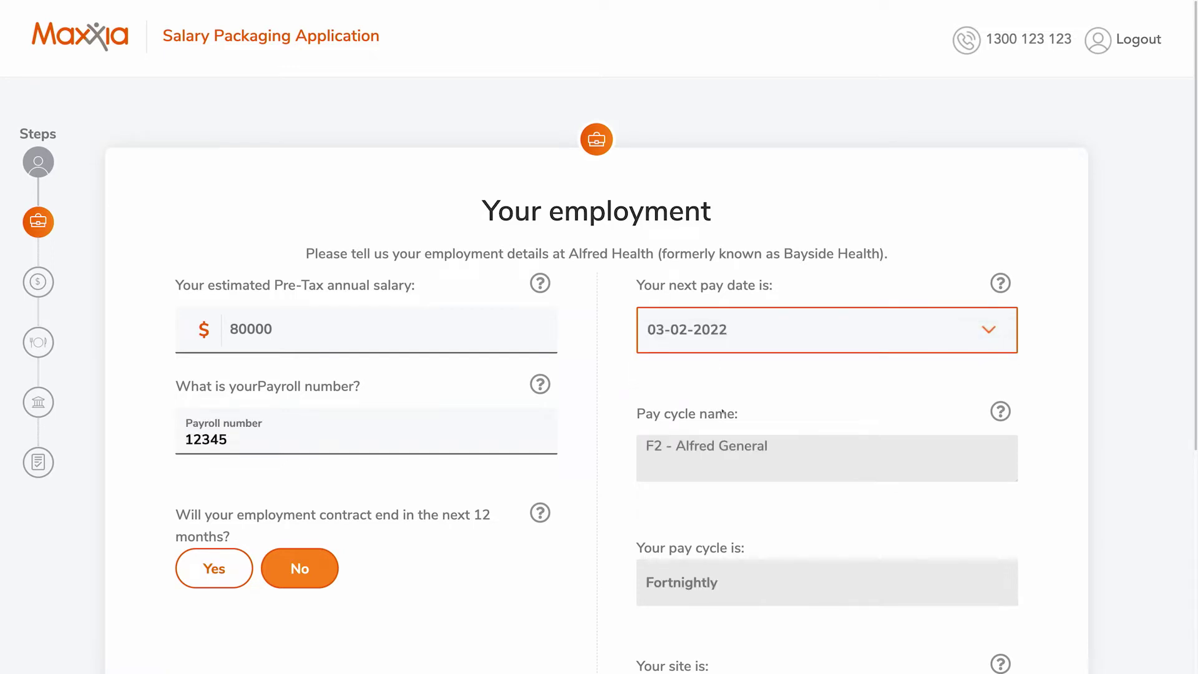
pyautogui.scroll(-3, 723, 410)
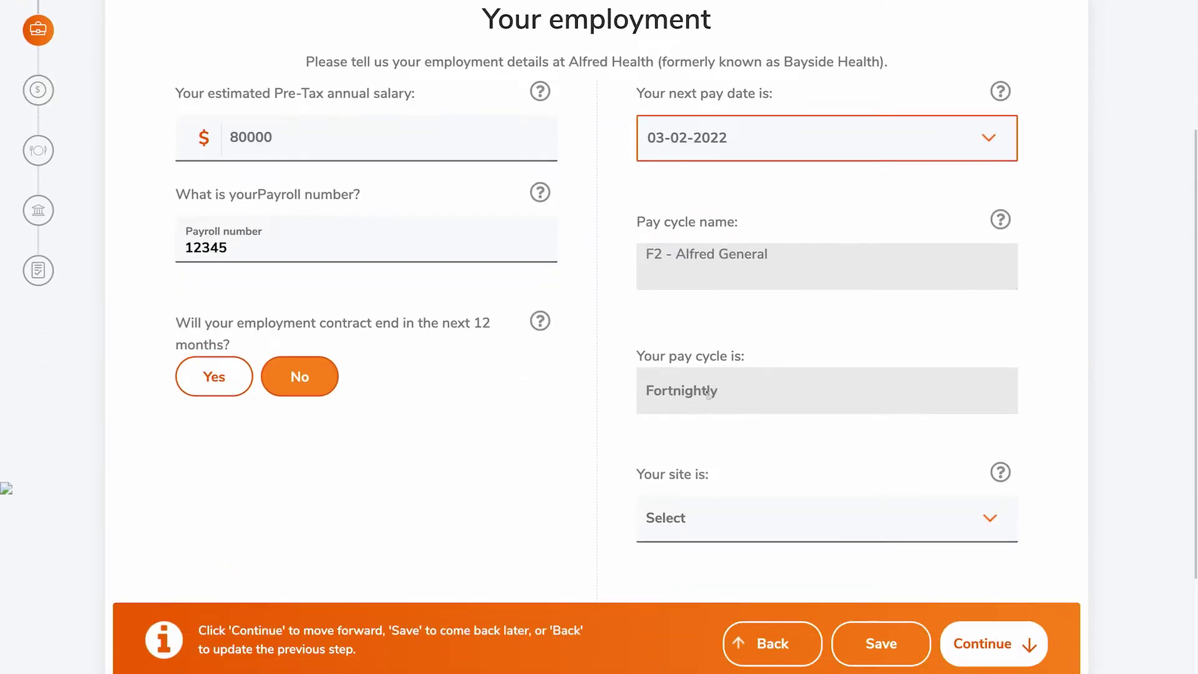
pyautogui.click(690, 517)
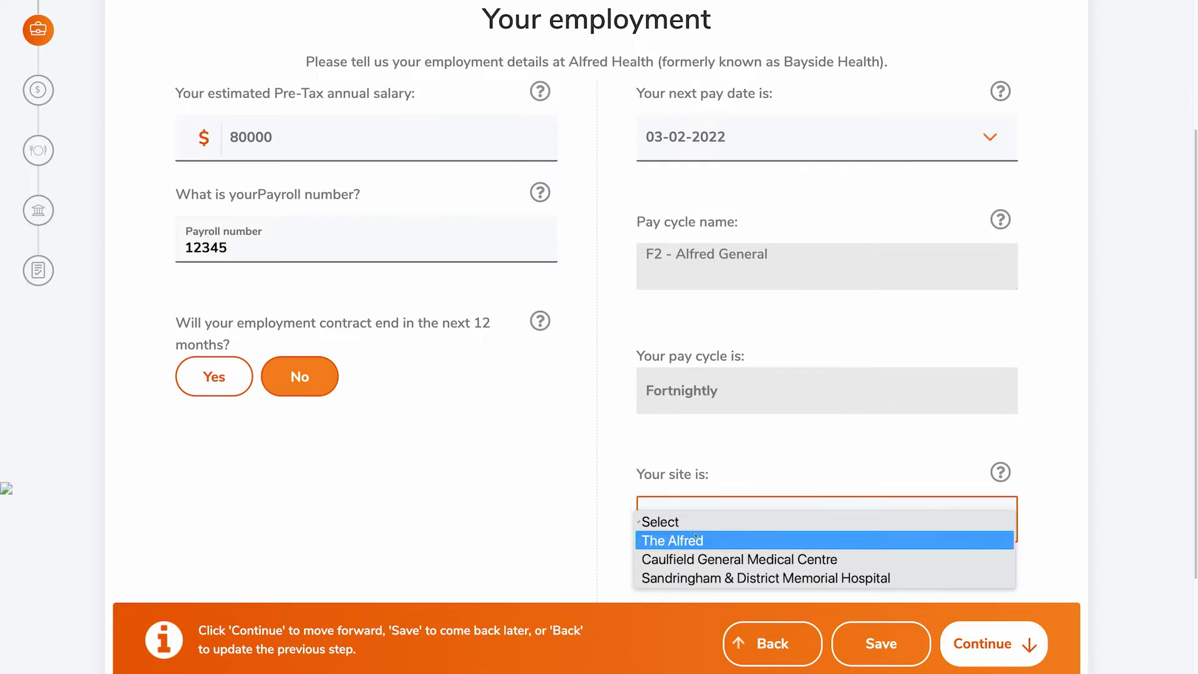
pyautogui.click(697, 540)
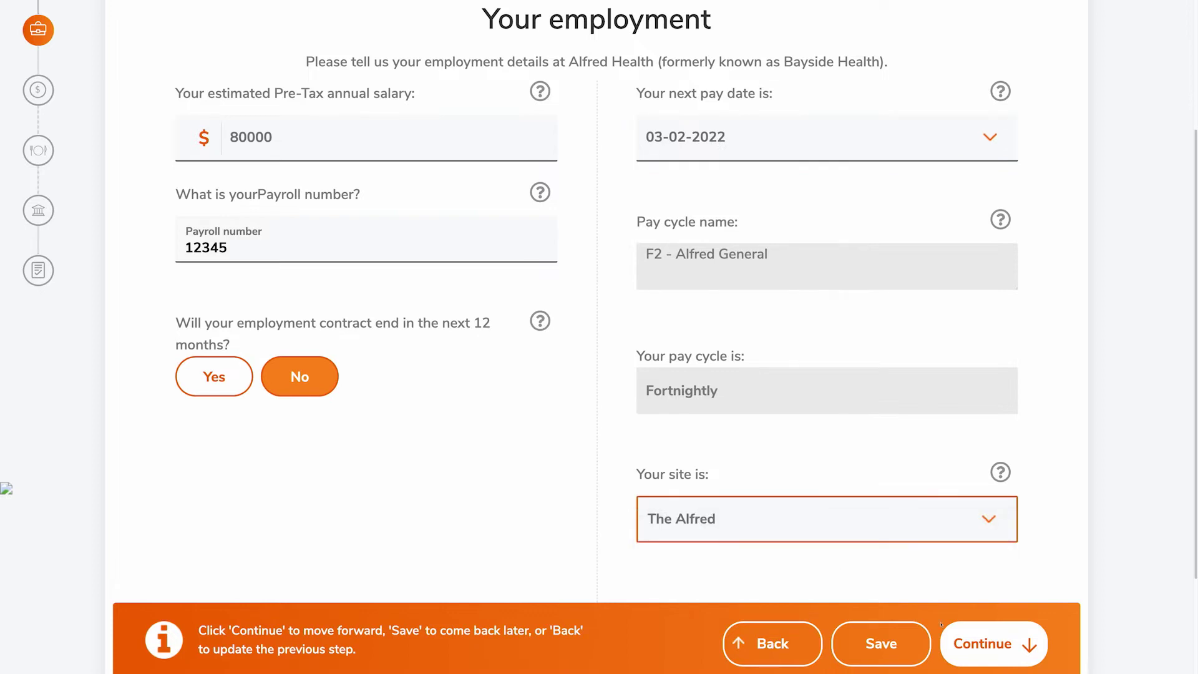
pyautogui.click(980, 650)
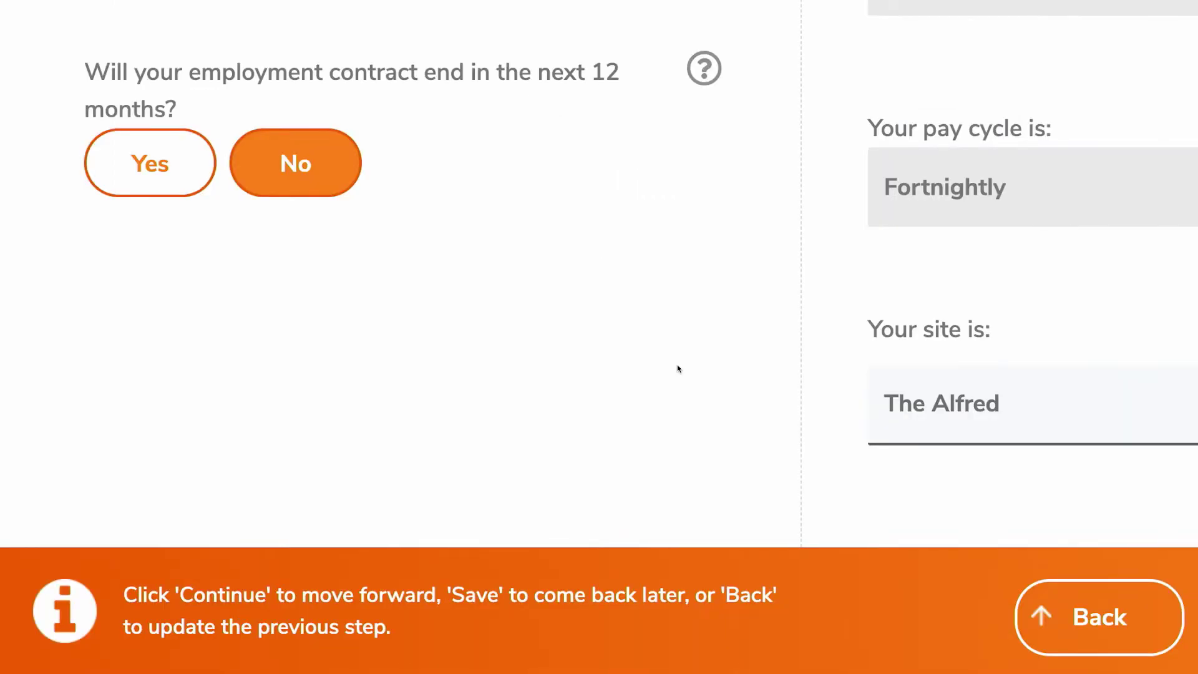
# Try answering Yes to the contract ending in the next 12 months, and set the answer back to No
pyautogui.click(159, 186)
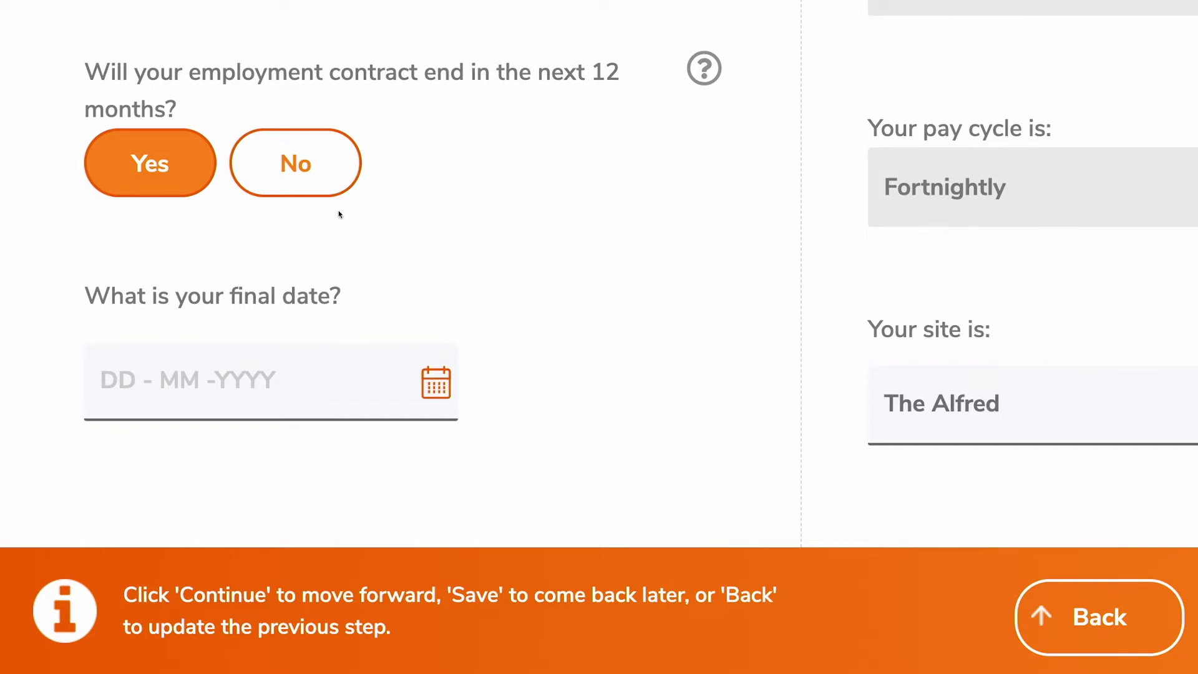
pyautogui.click(299, 166)
pyautogui.scroll(5, 369, 255)
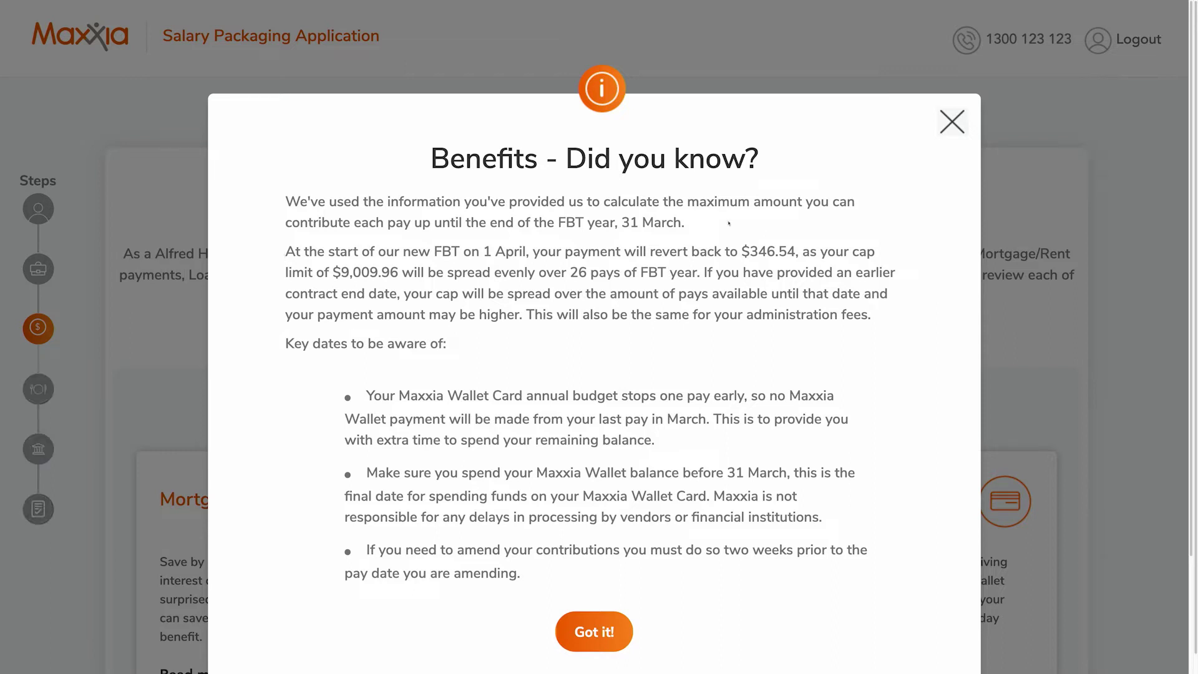
# Read the benefits notice on maximum contributions and the 31 March wallet spending deadline, and close it
pyautogui.moveTo(729, 224); pyautogui.dragTo(237, 202)
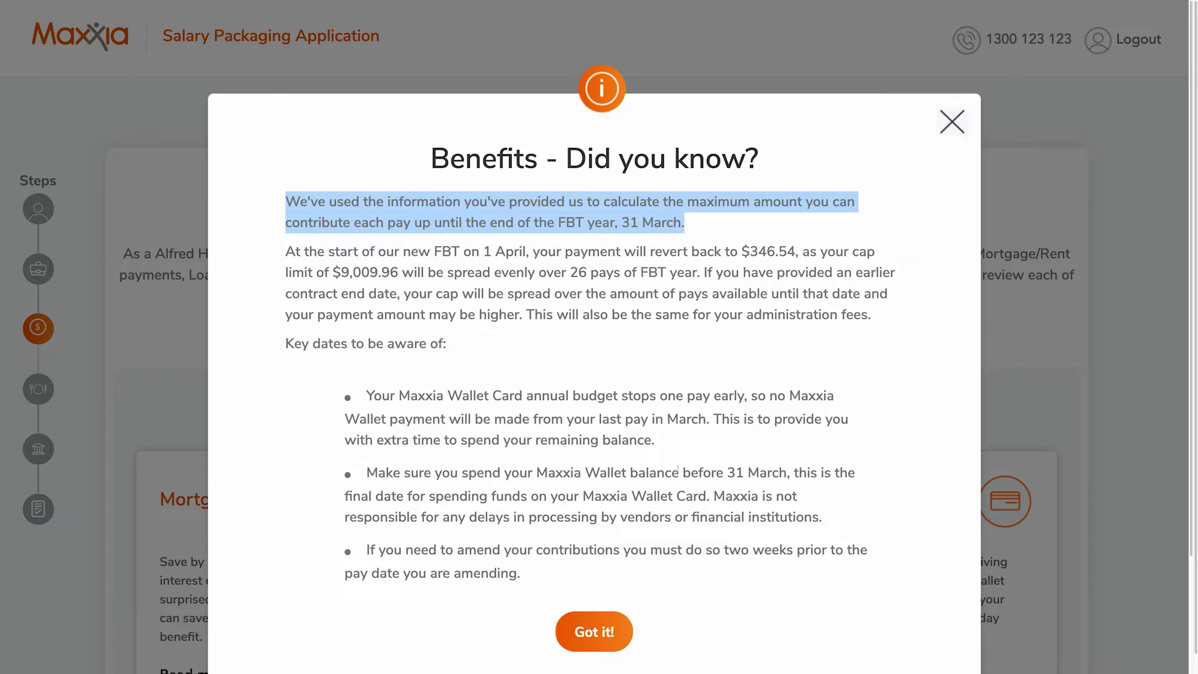
pyautogui.moveTo(681, 472); pyautogui.dragTo(787, 472)
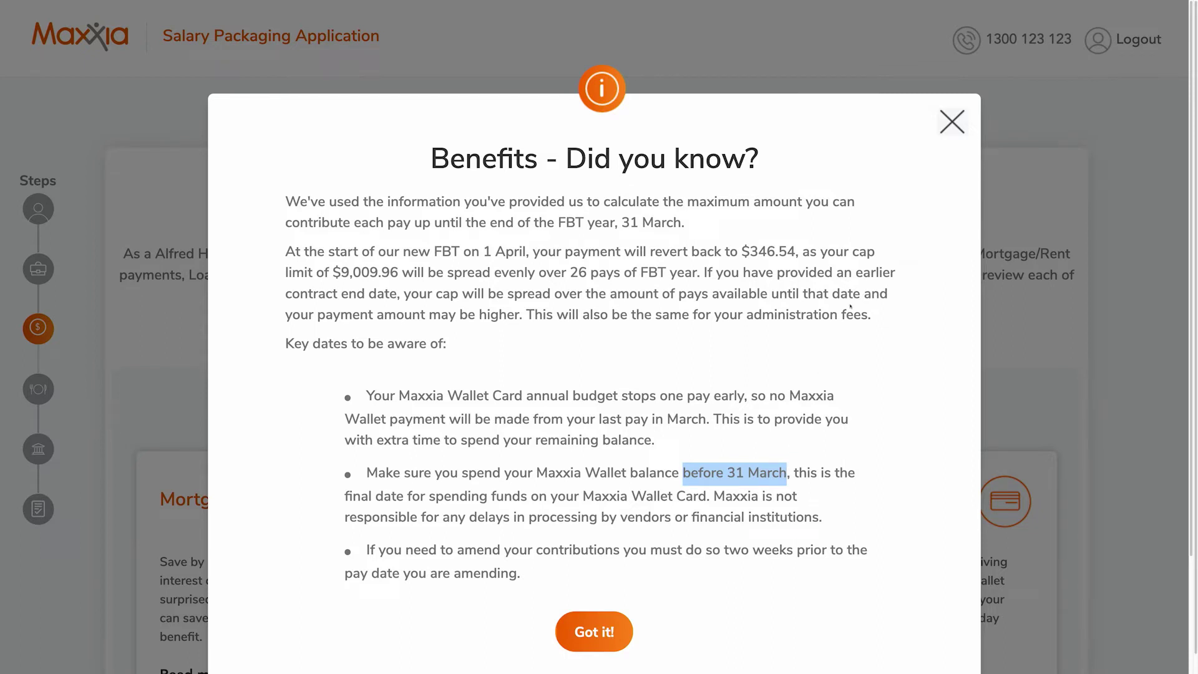
pyautogui.click(951, 124)
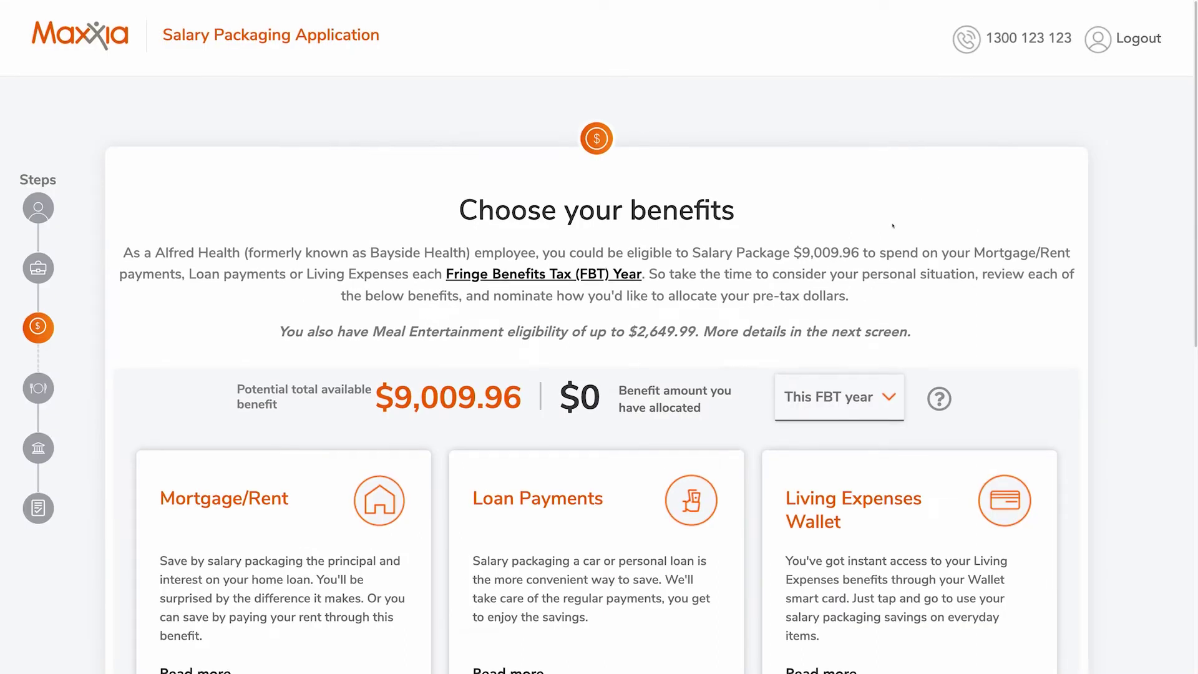
# Review the available benefit amount and the Mortgage/Rent, Loan Payments and Living Expenses Wallet options
pyautogui.scroll(-2, 892, 226)
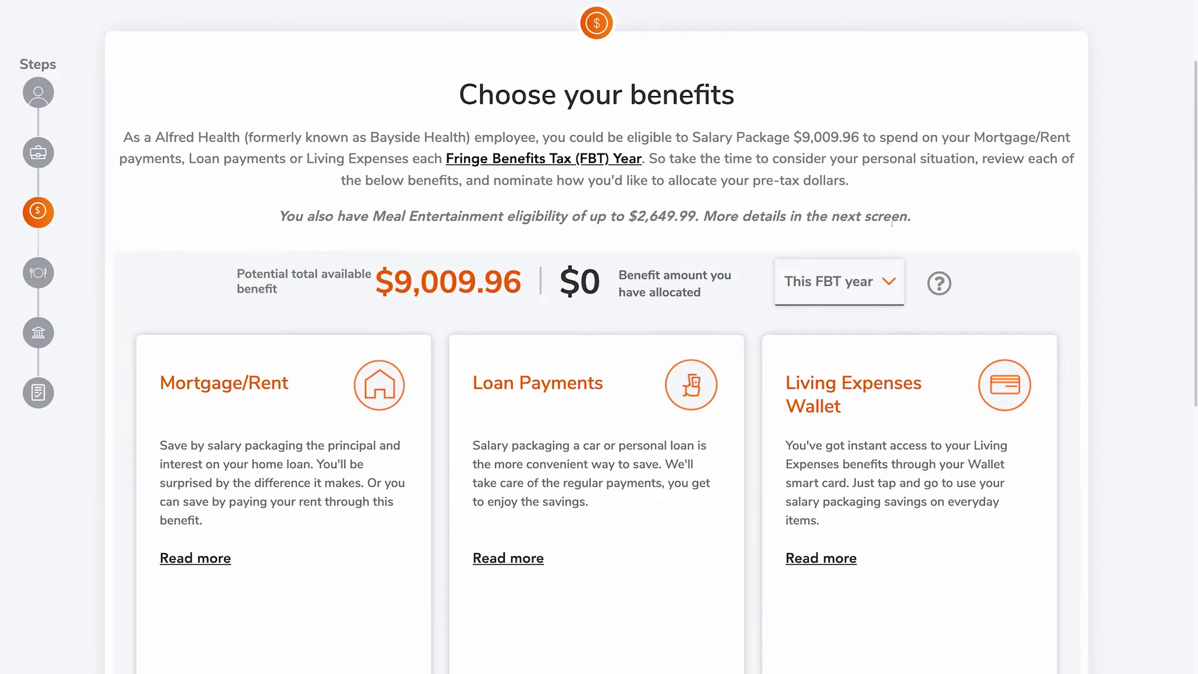
pyautogui.scroll(-2, 892, 223)
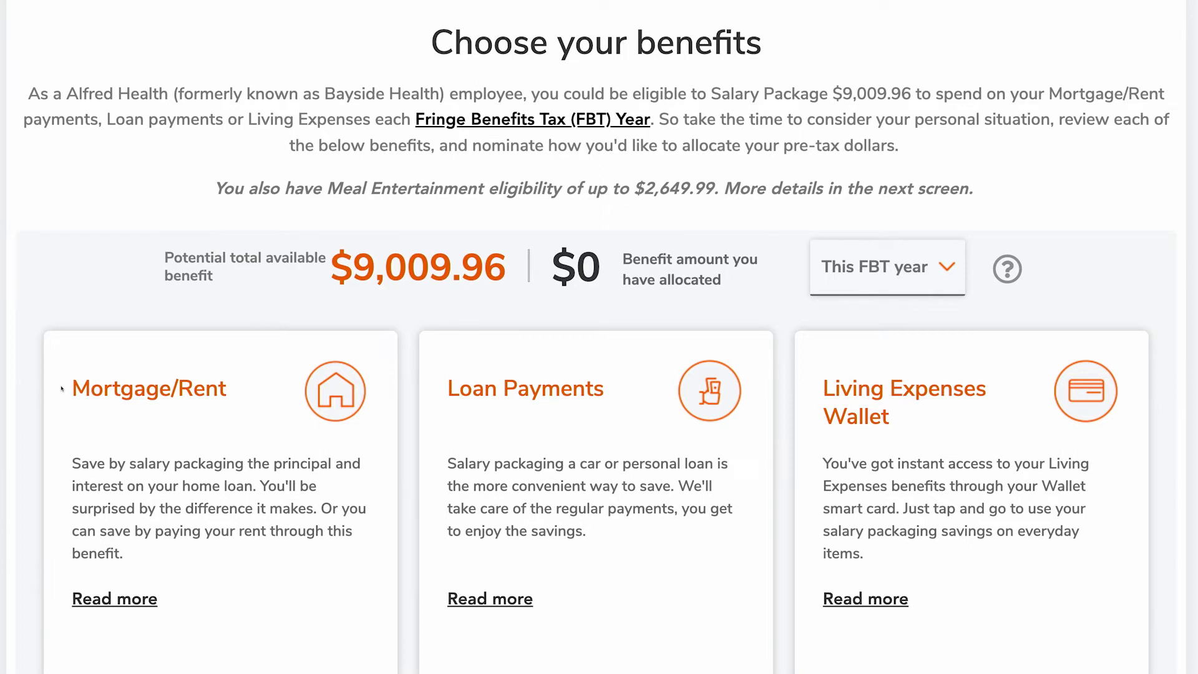
pyautogui.moveTo(62, 389); pyautogui.dragTo(255, 389)
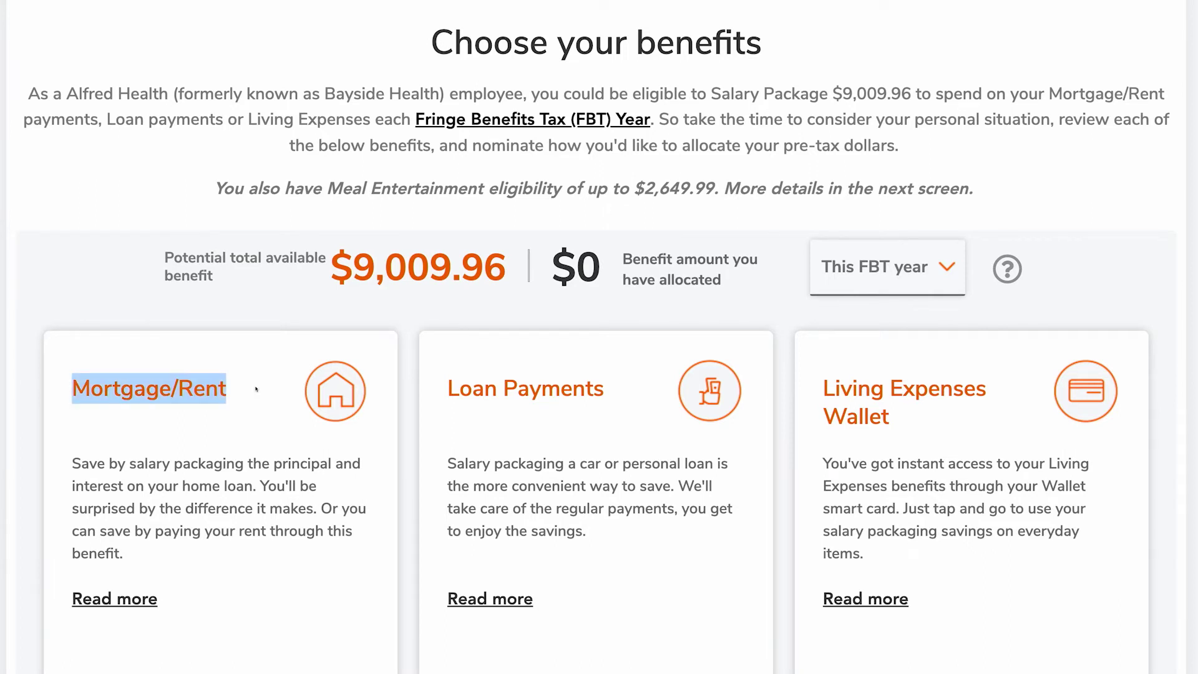
pyautogui.moveTo(439, 391); pyautogui.dragTo(649, 397)
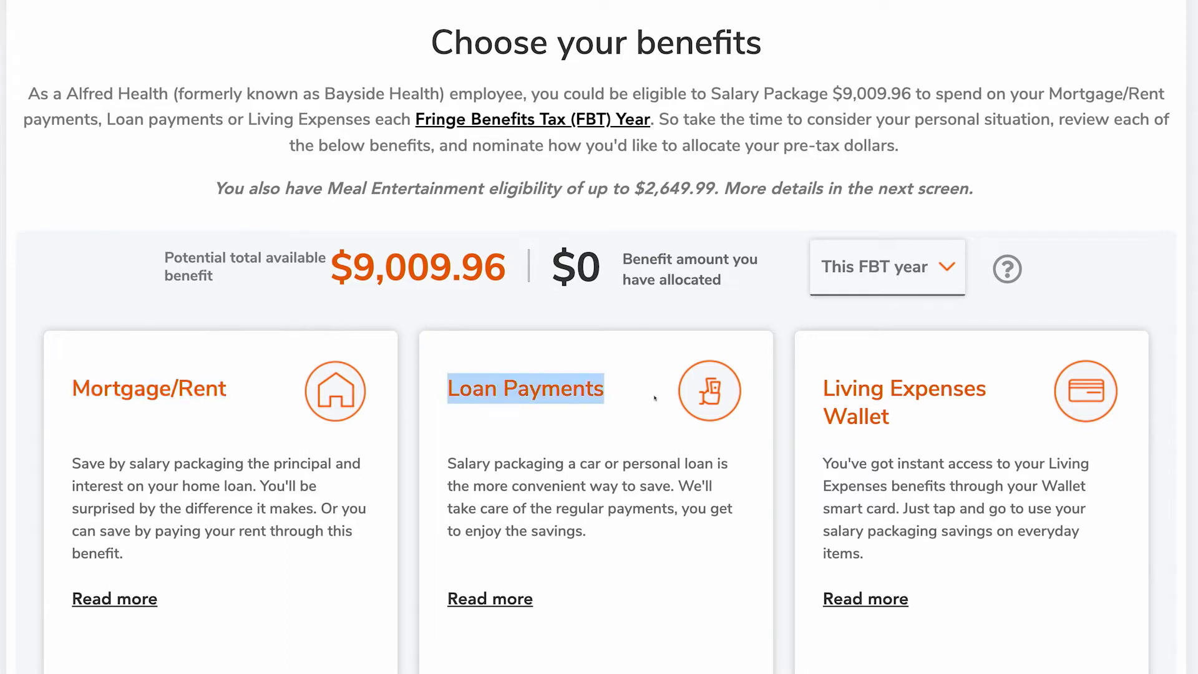
pyautogui.moveTo(811, 384); pyautogui.dragTo(948, 428)
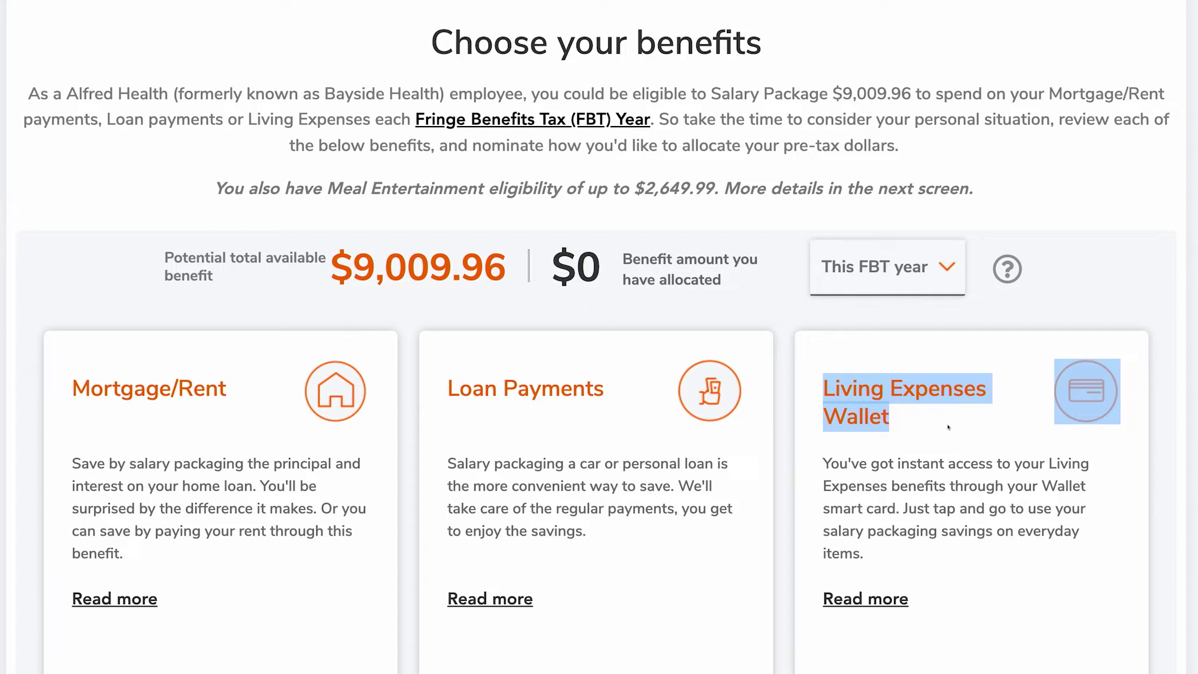
# Try allocating $1,801.99 per fortnight to mortgage/rent payments as a single benefit
pyautogui.click(334, 270)
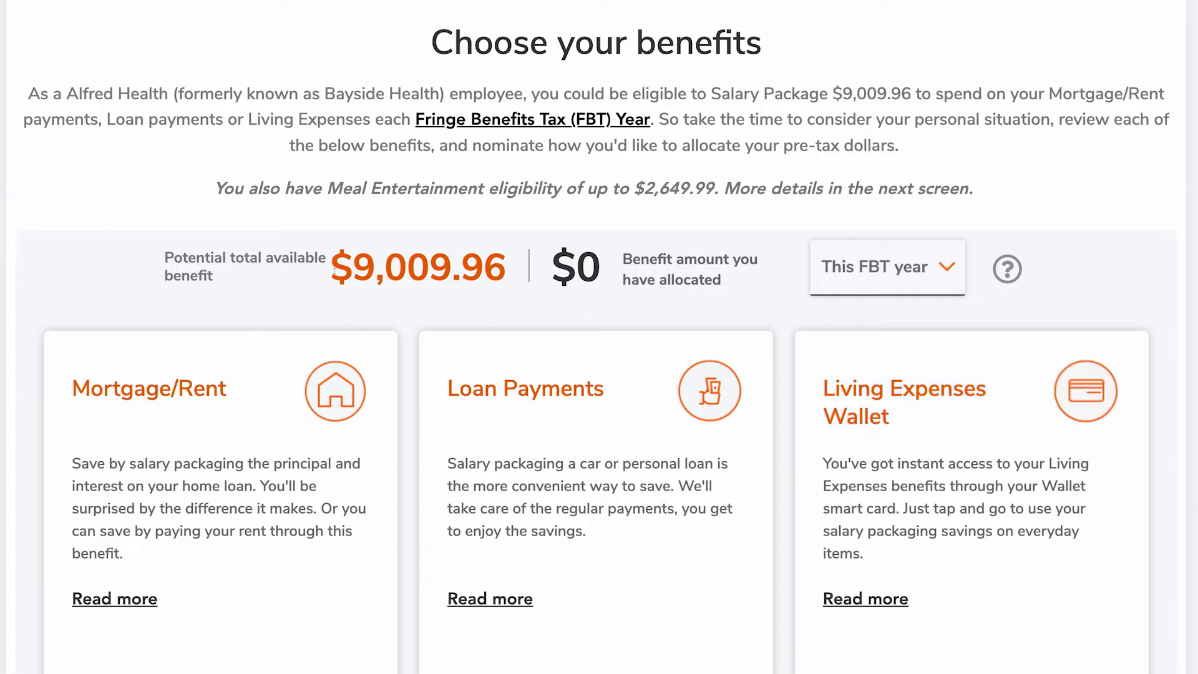
pyautogui.moveTo(331, 270); pyautogui.dragTo(513, 272)
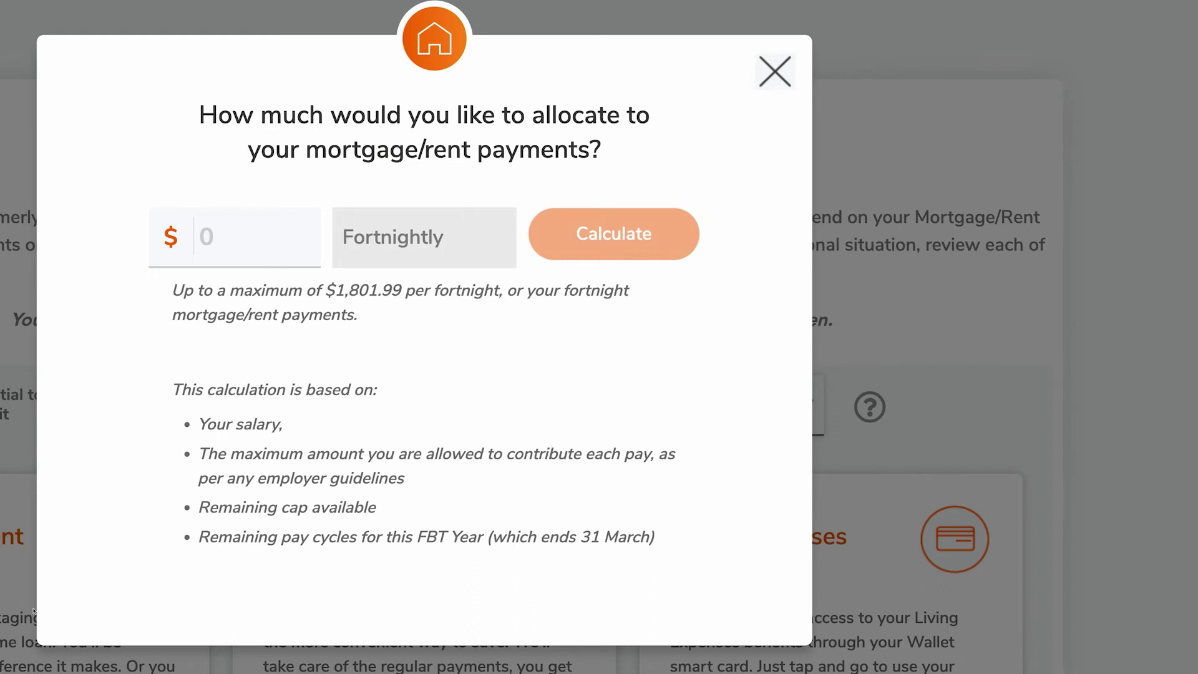
pyautogui.moveTo(169, 291); pyautogui.dragTo(350, 335)
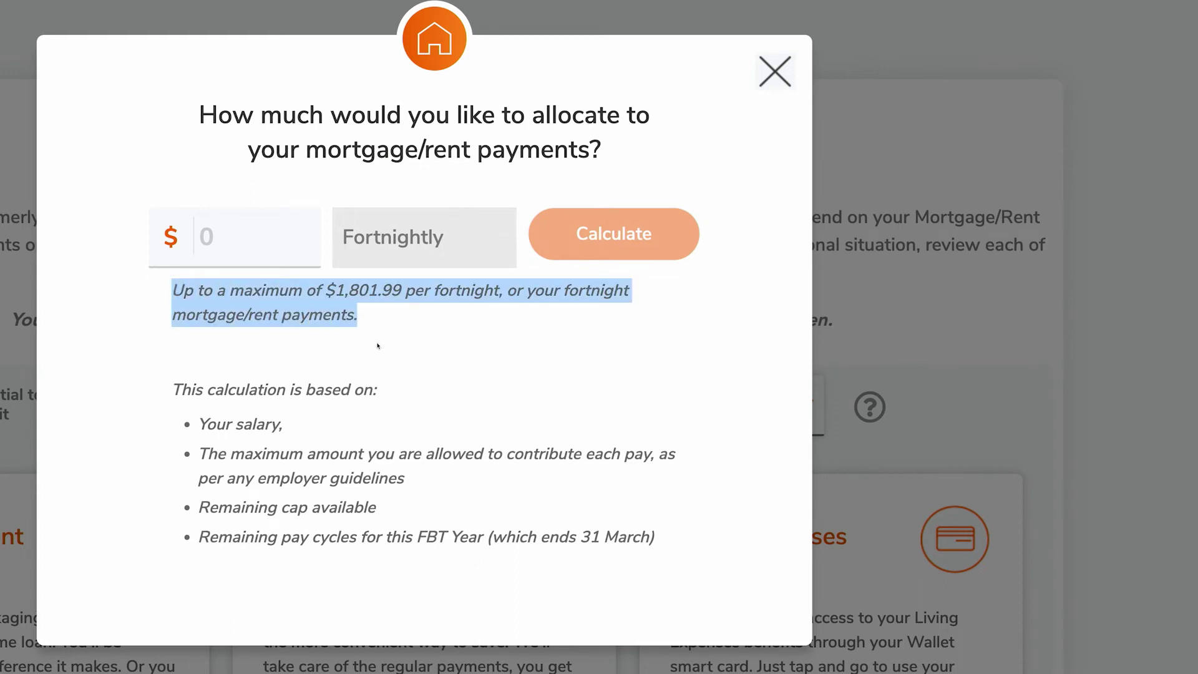
pyautogui.click(277, 245)
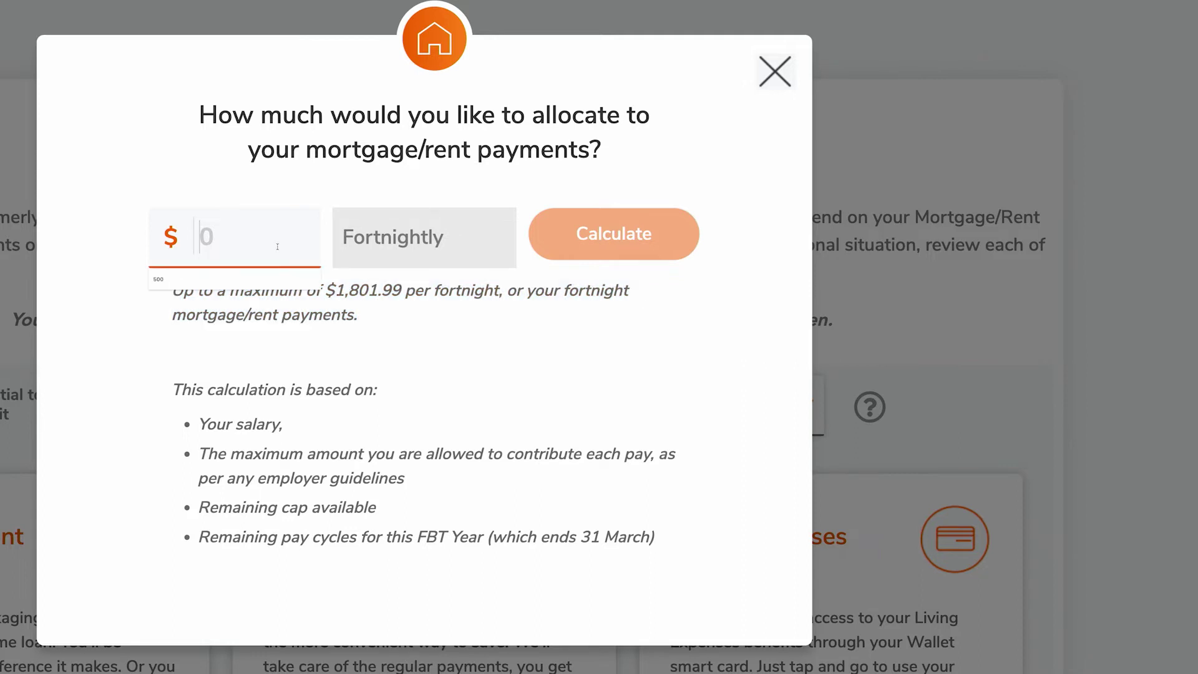
pyautogui.write('1801.99')
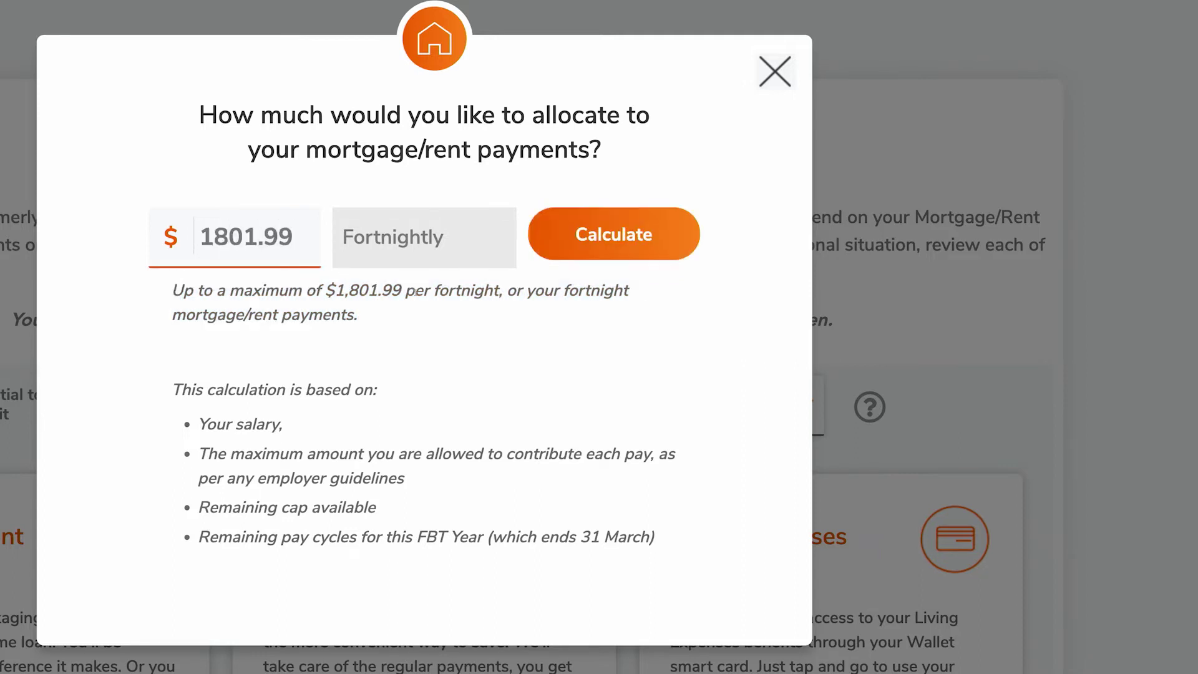
pyautogui.click(569, 257)
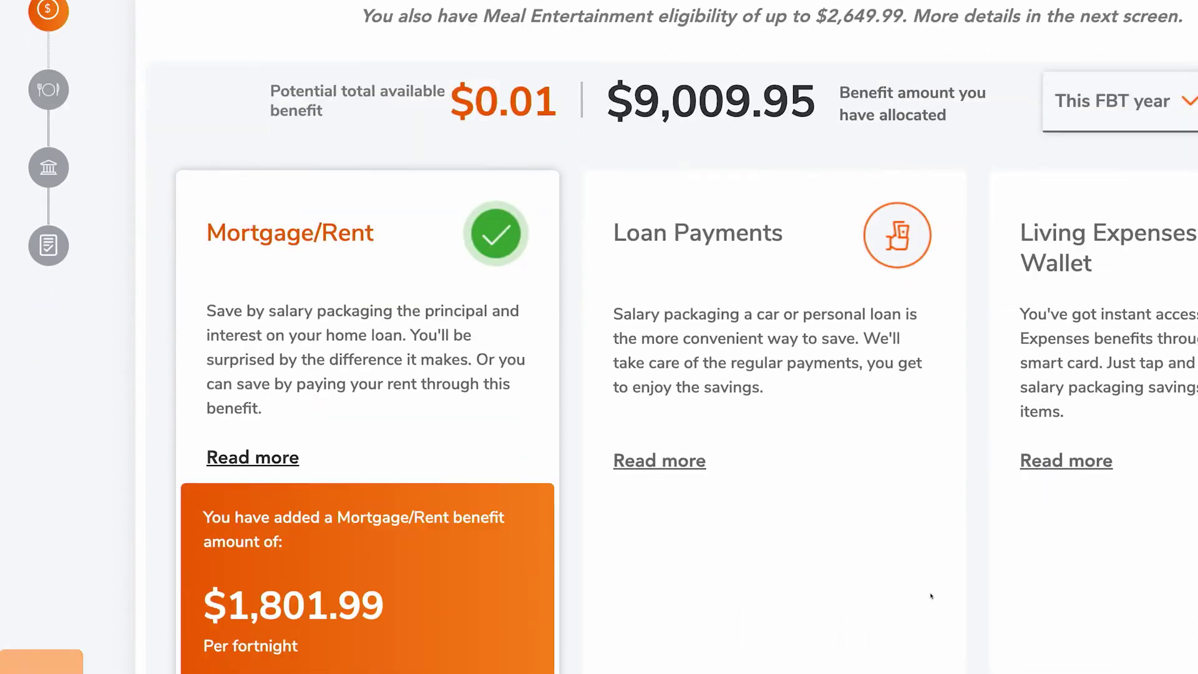
pyautogui.scroll(-2, 931, 596)
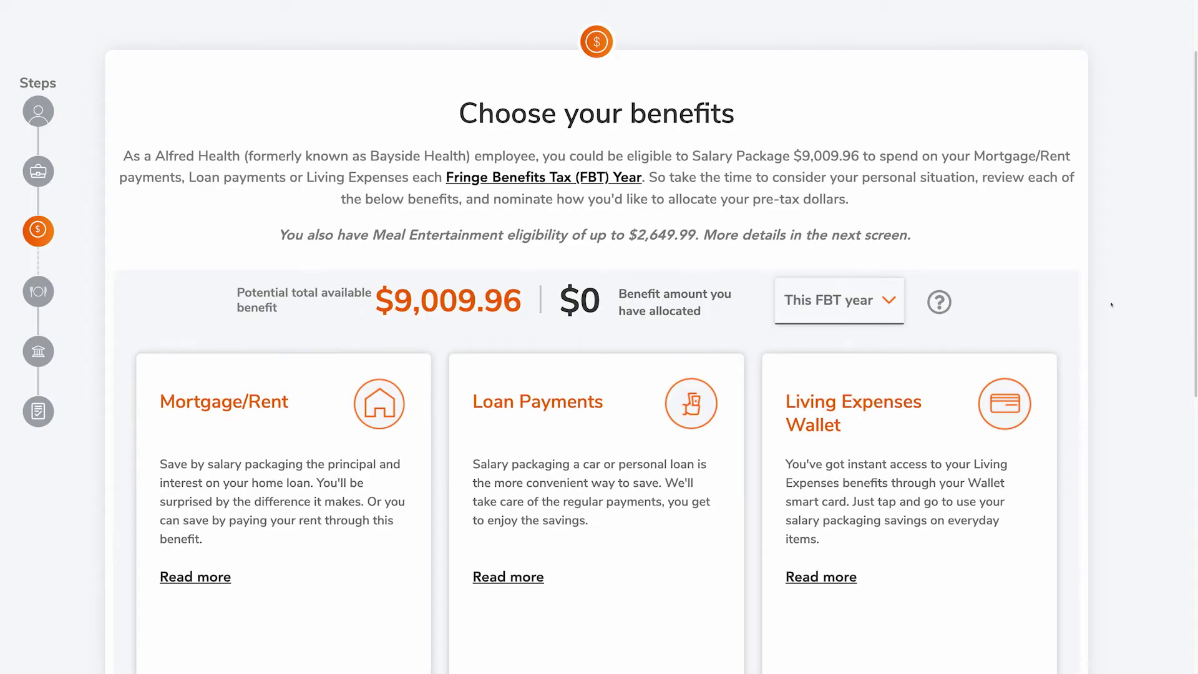
# Choose the Mortgage/Rent benefit, calculate an allocation of $902 per fortnight, and add it
pyautogui.scroll(-4, 1111, 305)
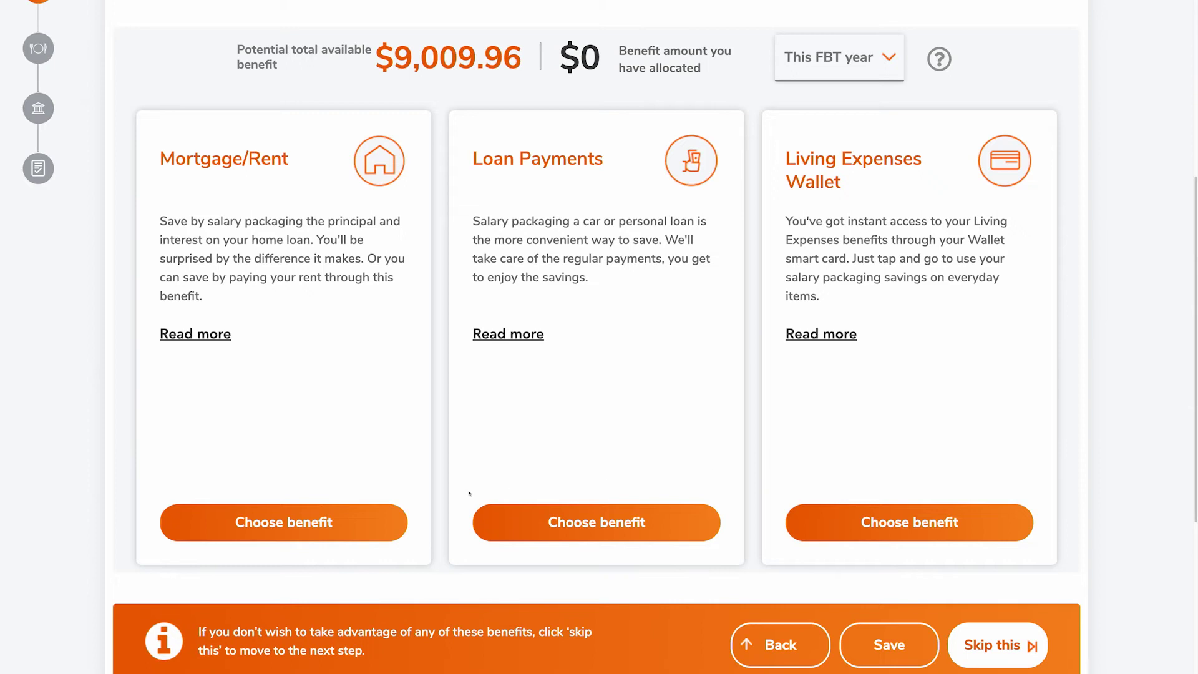
pyautogui.click(316, 523)
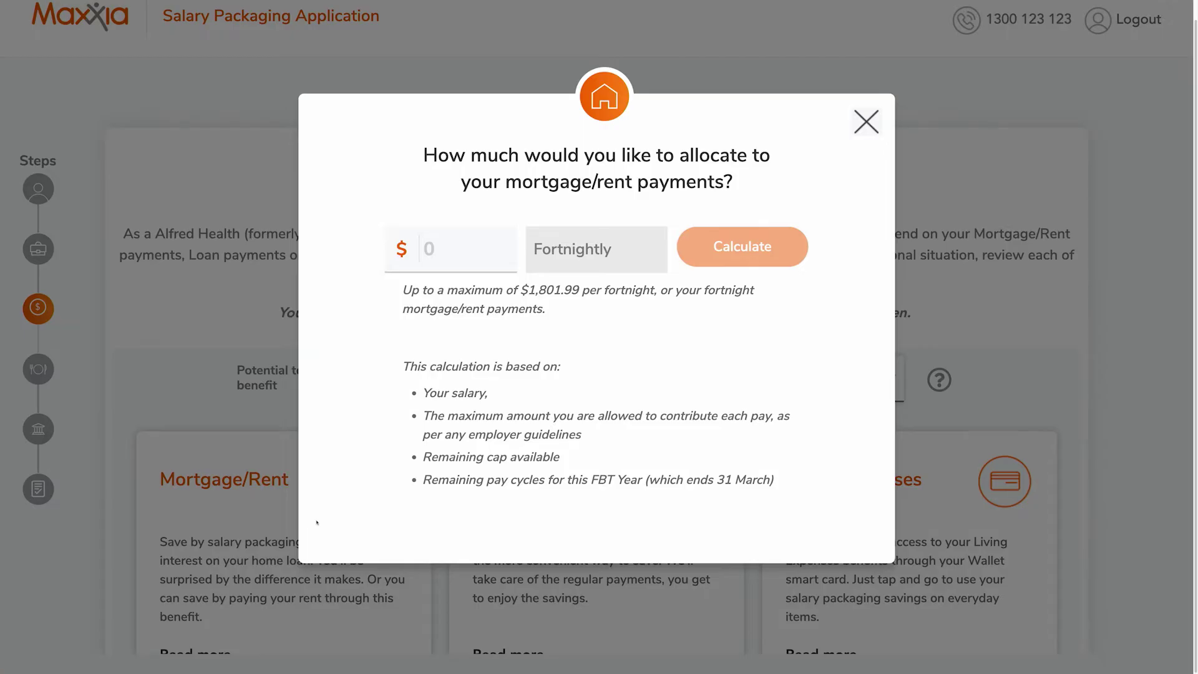
pyautogui.doubleClick(549, 289)
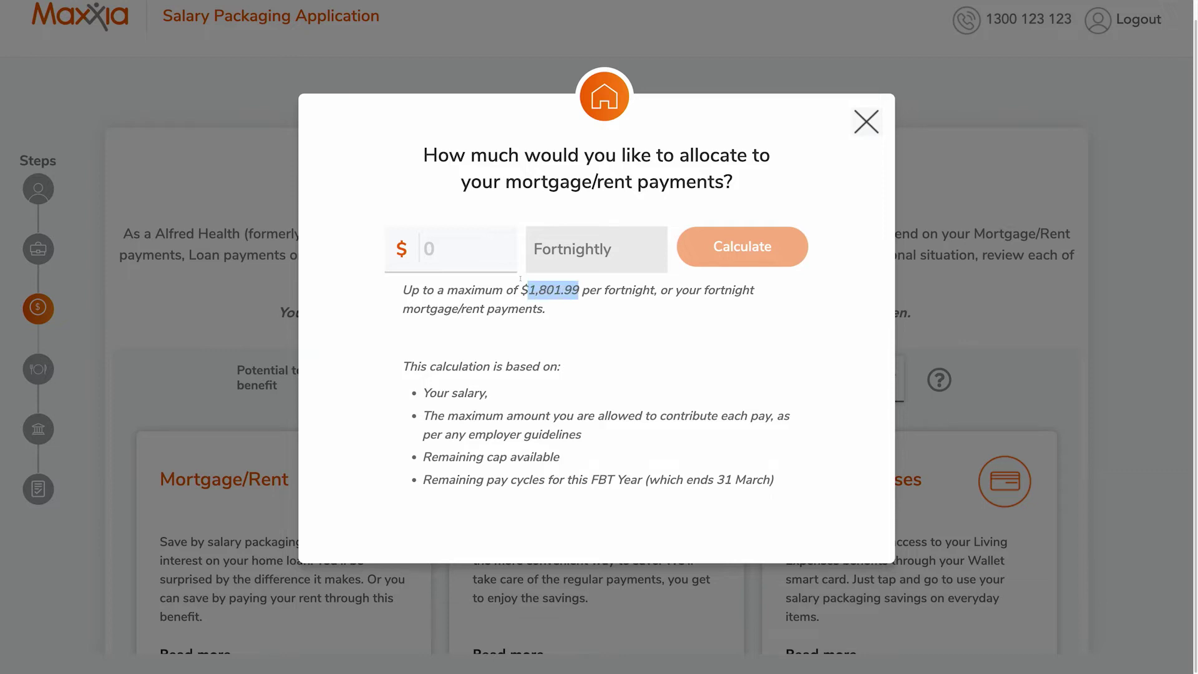
pyautogui.click(487, 252)
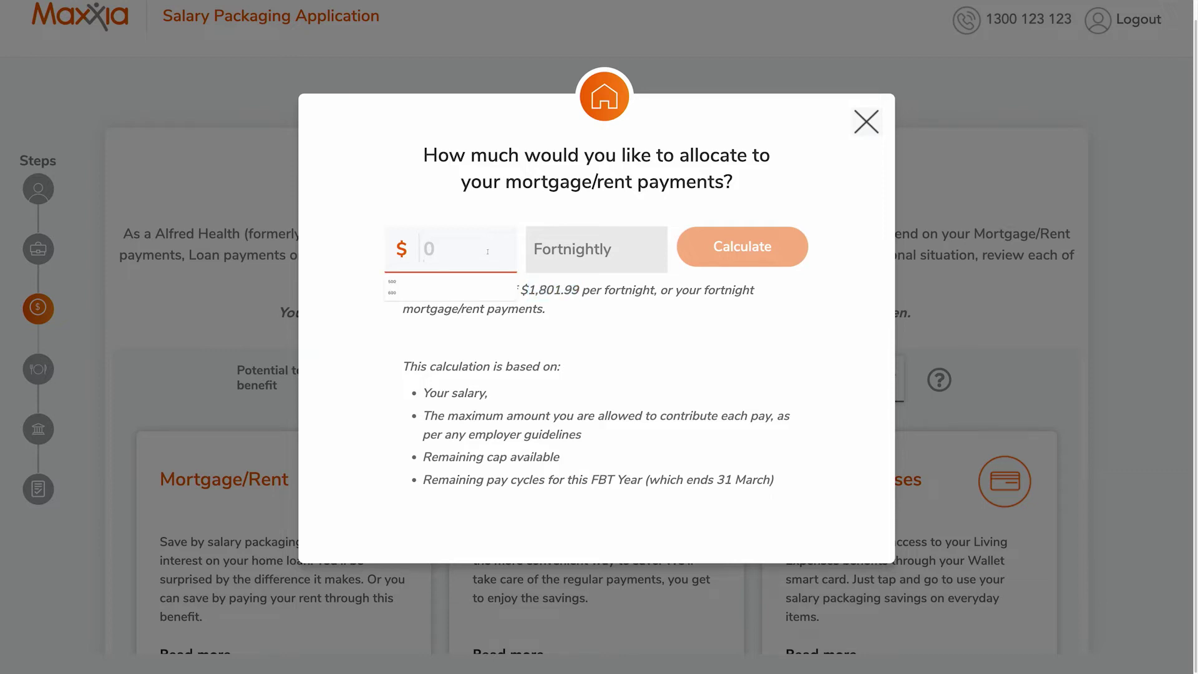
pyautogui.write('902')
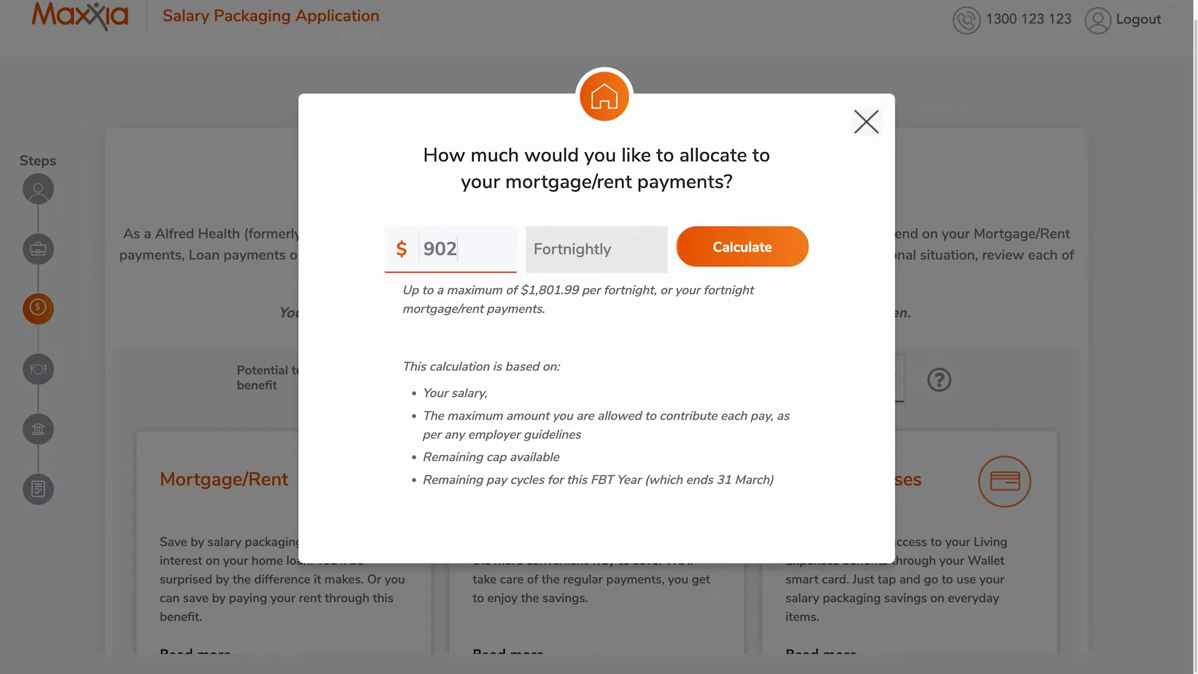
pyautogui.click(736, 261)
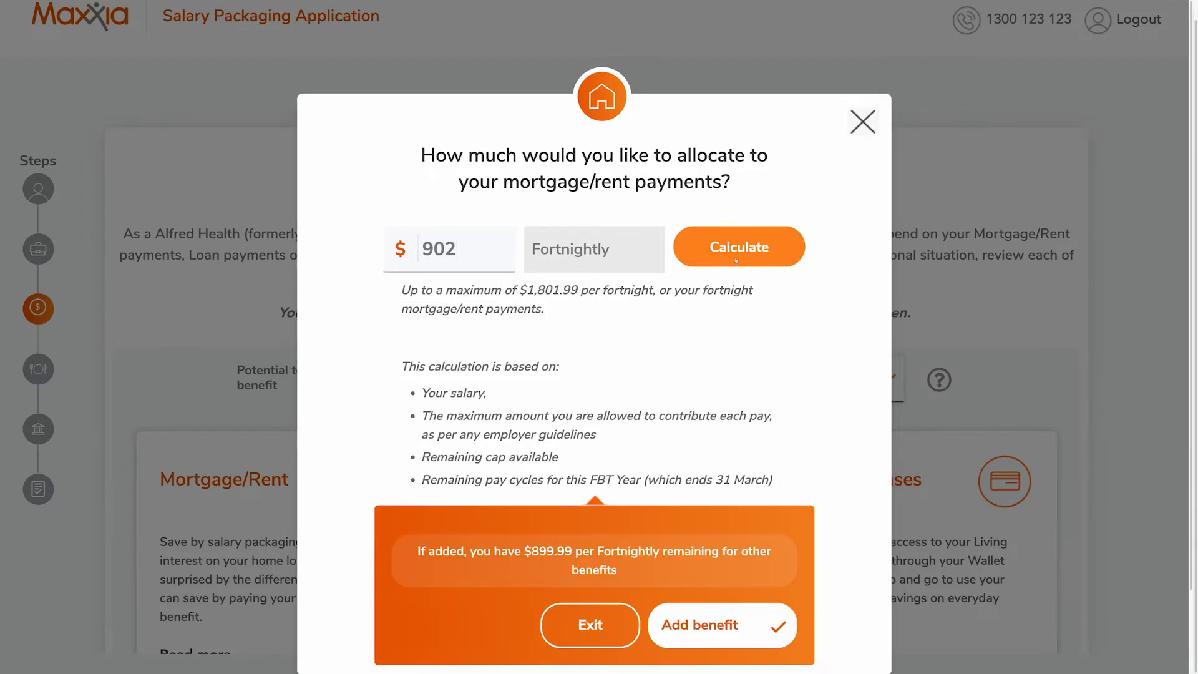
pyautogui.scroll(-1, 739, 316)
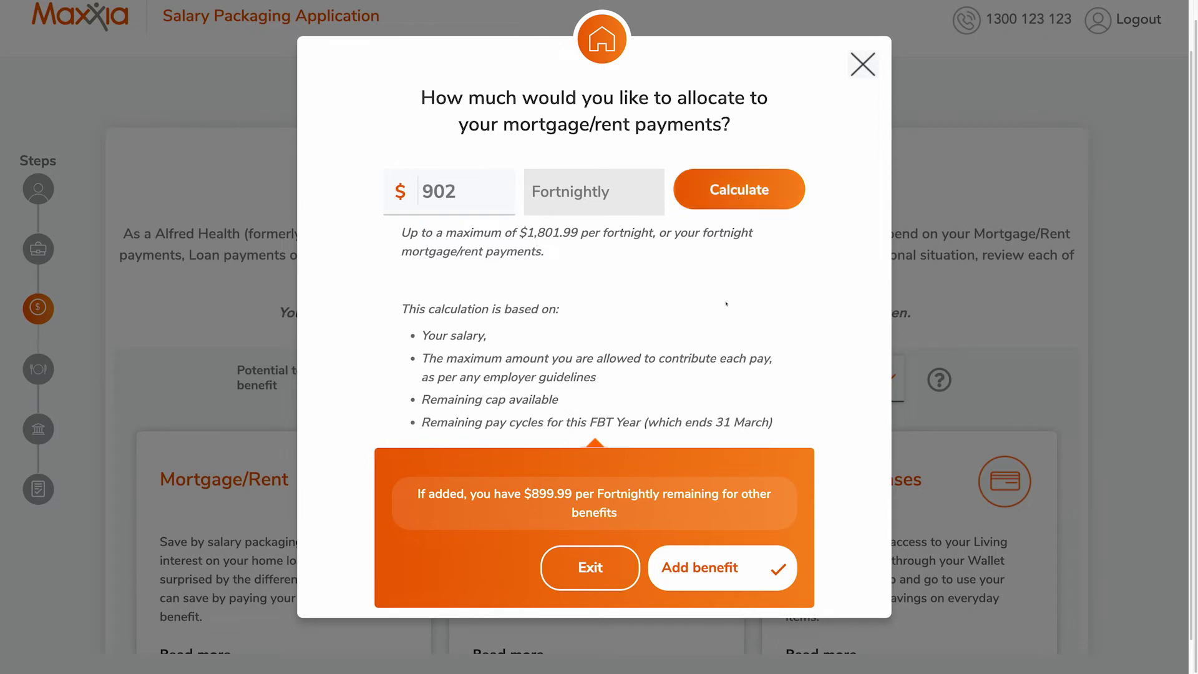
pyautogui.click(717, 574)
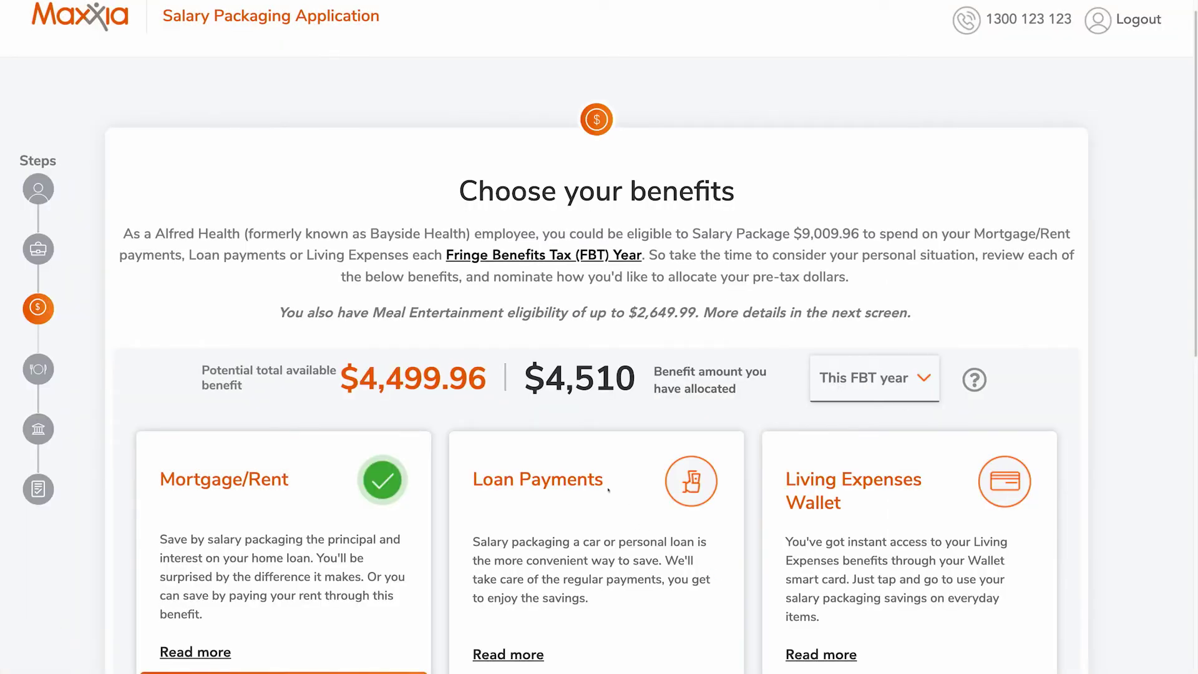
# Calculate a Living Expenses Wallet allocation of $517.78 per fortnight and add the benefit
pyautogui.scroll(-4, 608, 491)
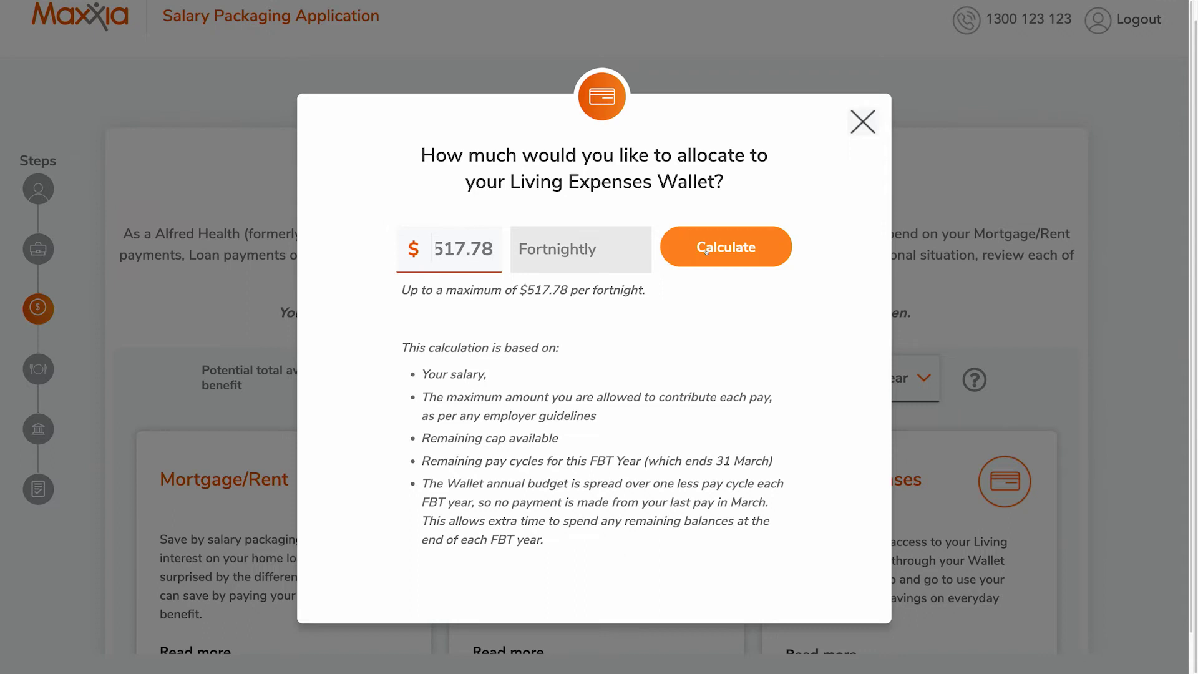
pyautogui.click(707, 252)
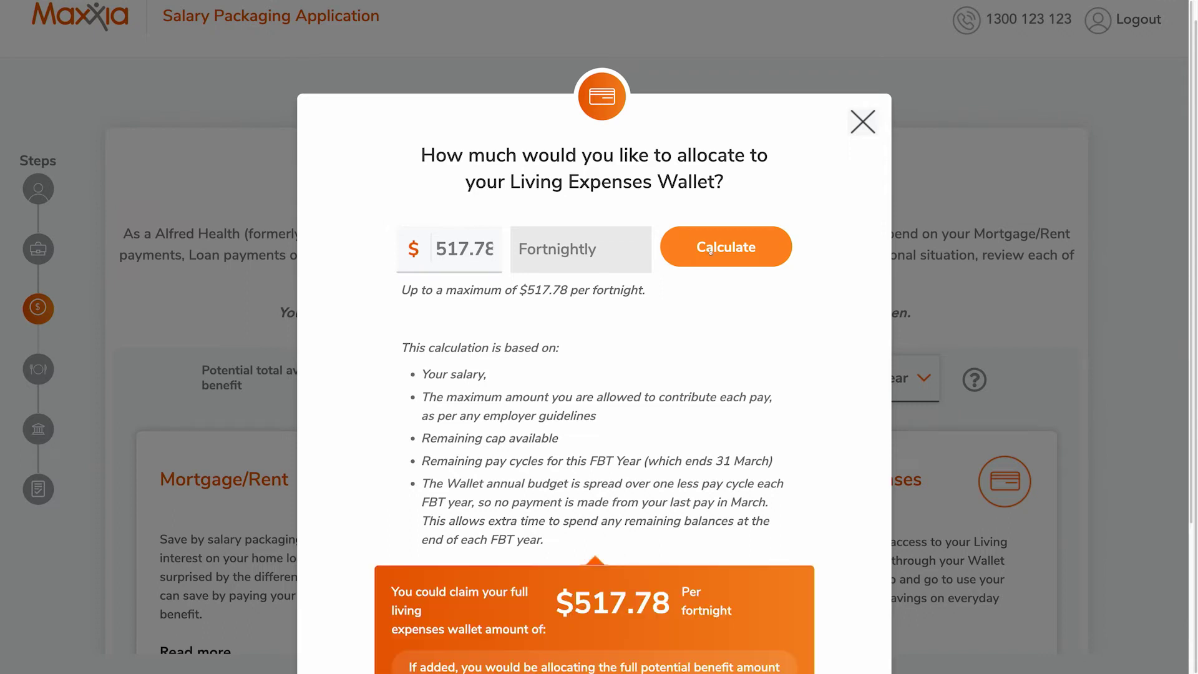
pyautogui.scroll(-3, 695, 449)
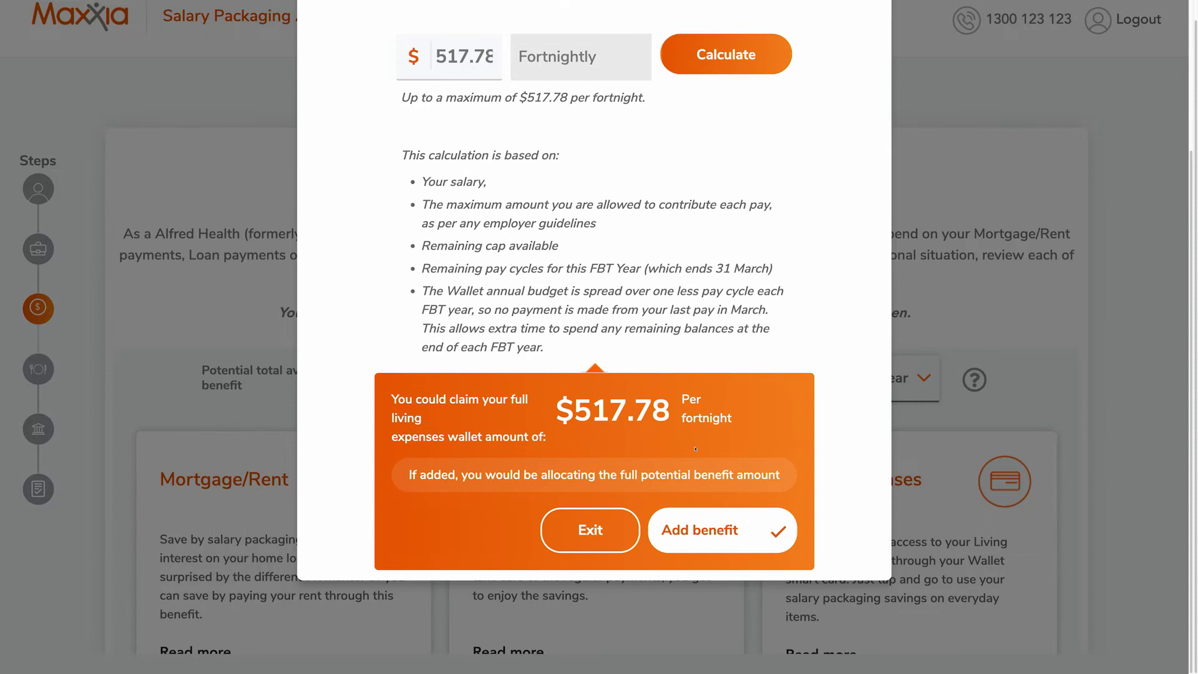
pyautogui.click(695, 543)
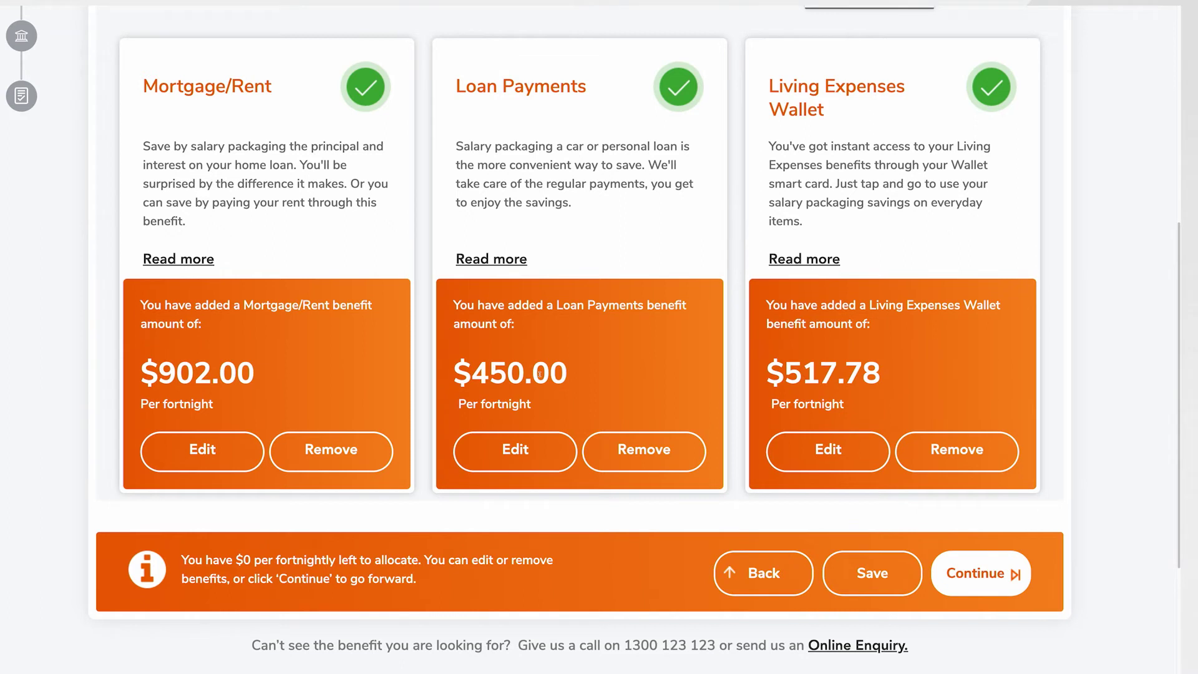
# Read the notice below the benefit cards about the amount left to allocate and the options for proceeding
pyautogui.scroll(-3, 540, 373)
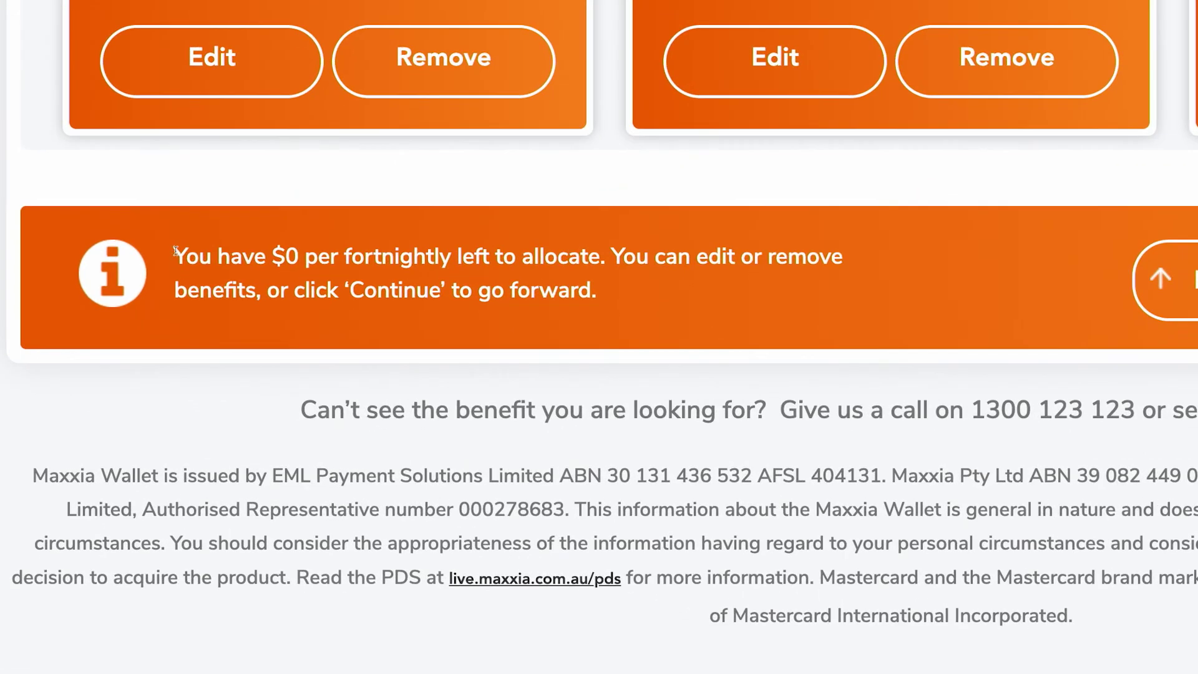
pyautogui.moveTo(181, 346); pyautogui.dragTo(300, 354)
pyautogui.moveTo(388, 272); pyautogui.dragTo(727, 301)
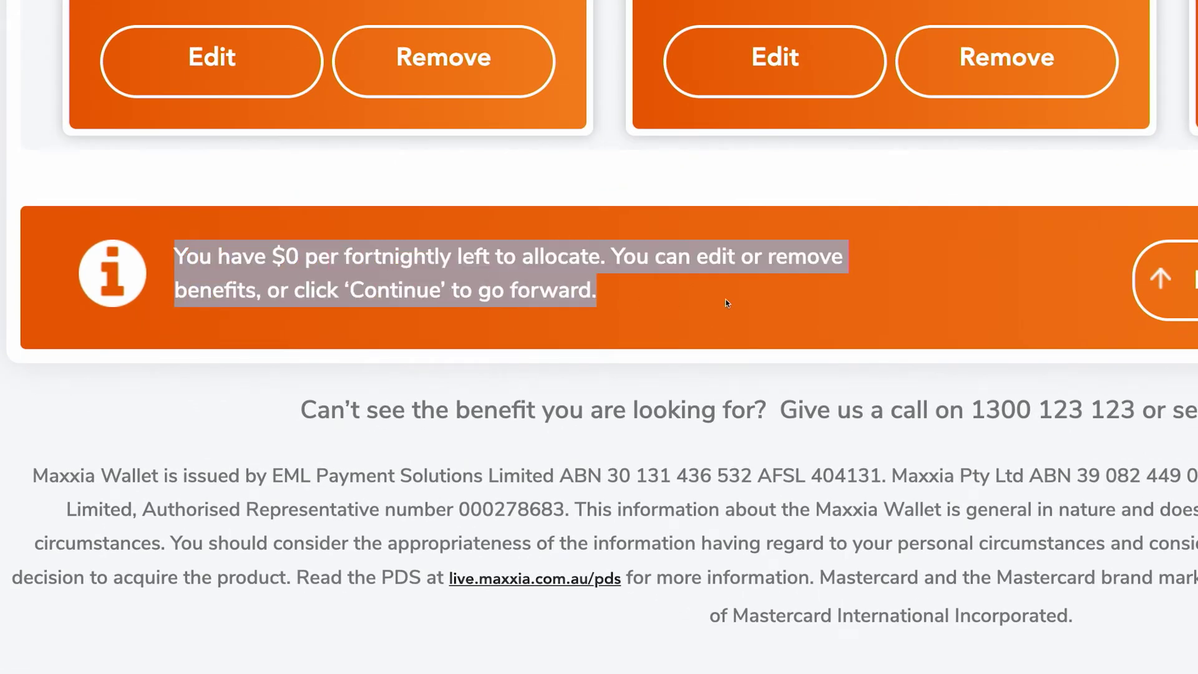
pyautogui.click(741, 302)
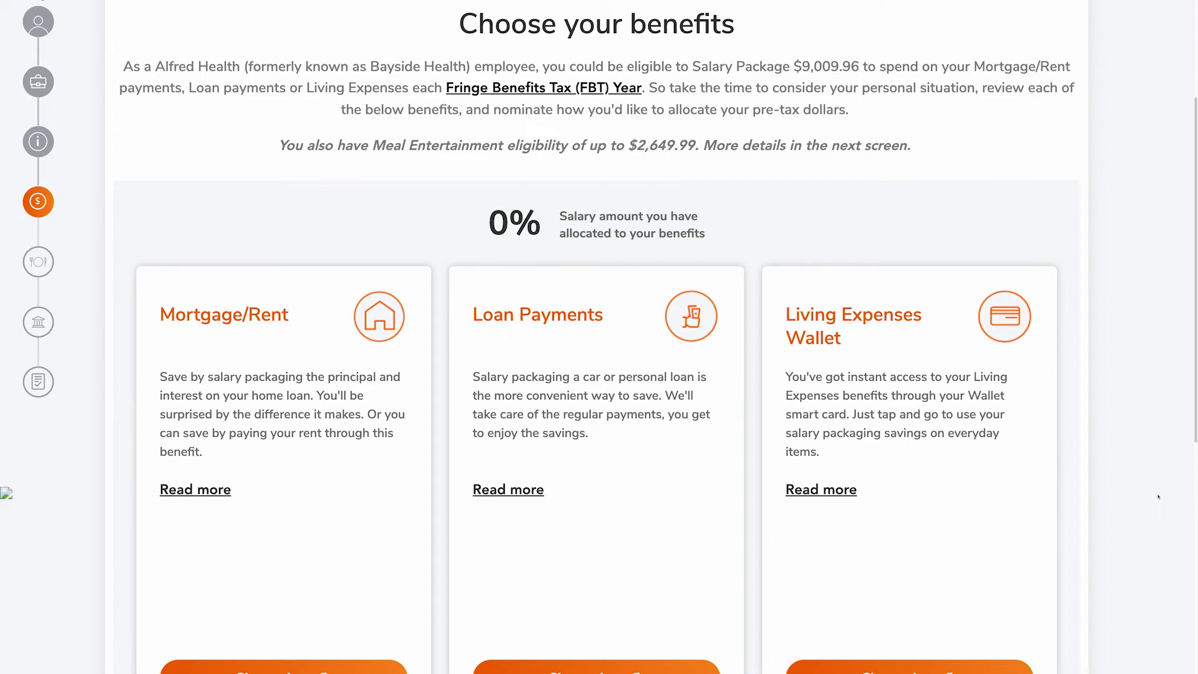
# Choose the Mortgage/Rent benefit, calculate an allocation of 50% of pre-tax salary per fortnight, and add it
pyautogui.scroll(-3, 1158, 497)
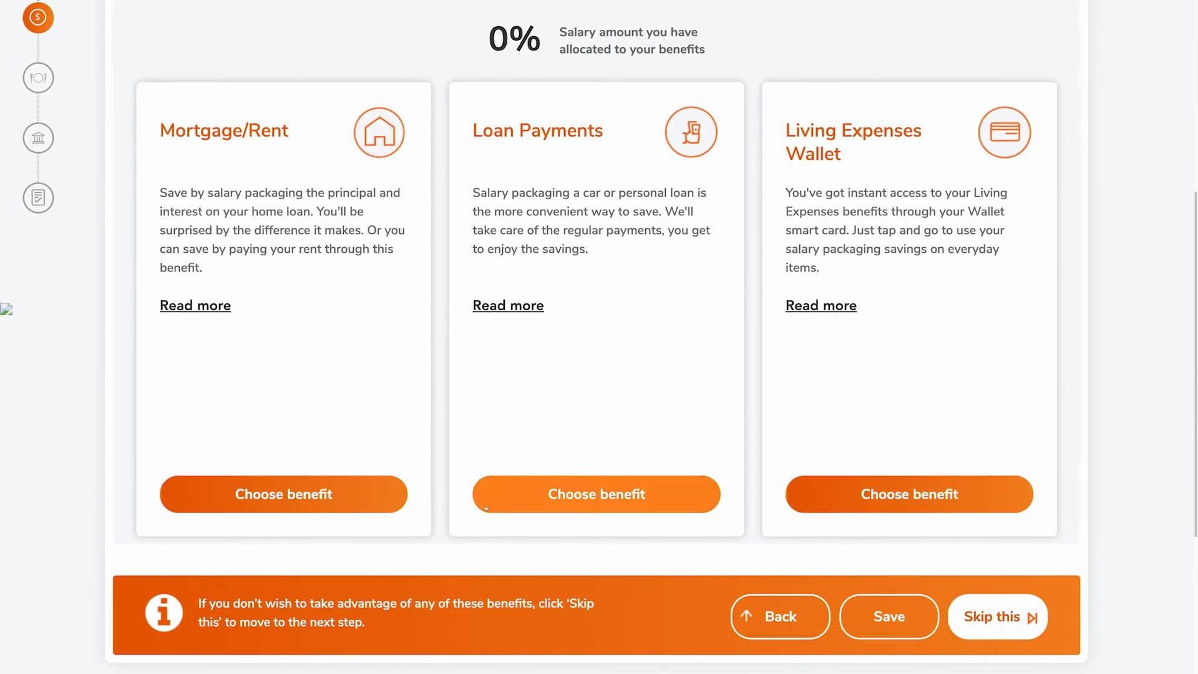
pyautogui.click(284, 494)
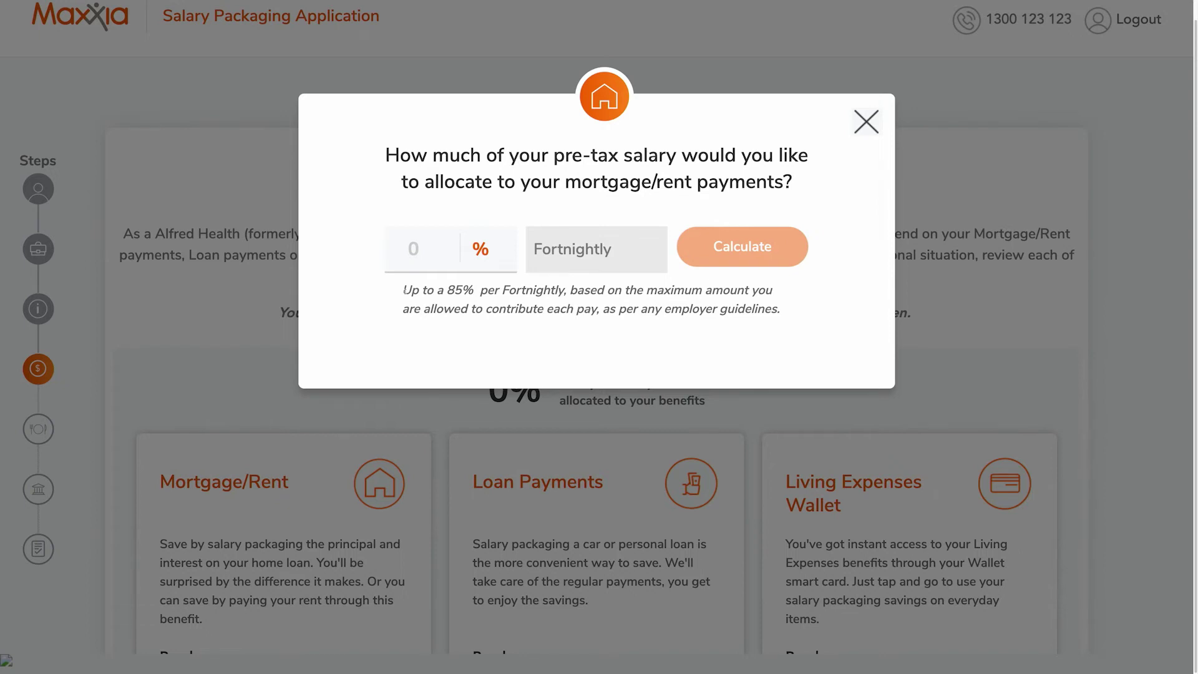
pyautogui.moveTo(405, 292); pyautogui.dragTo(501, 292)
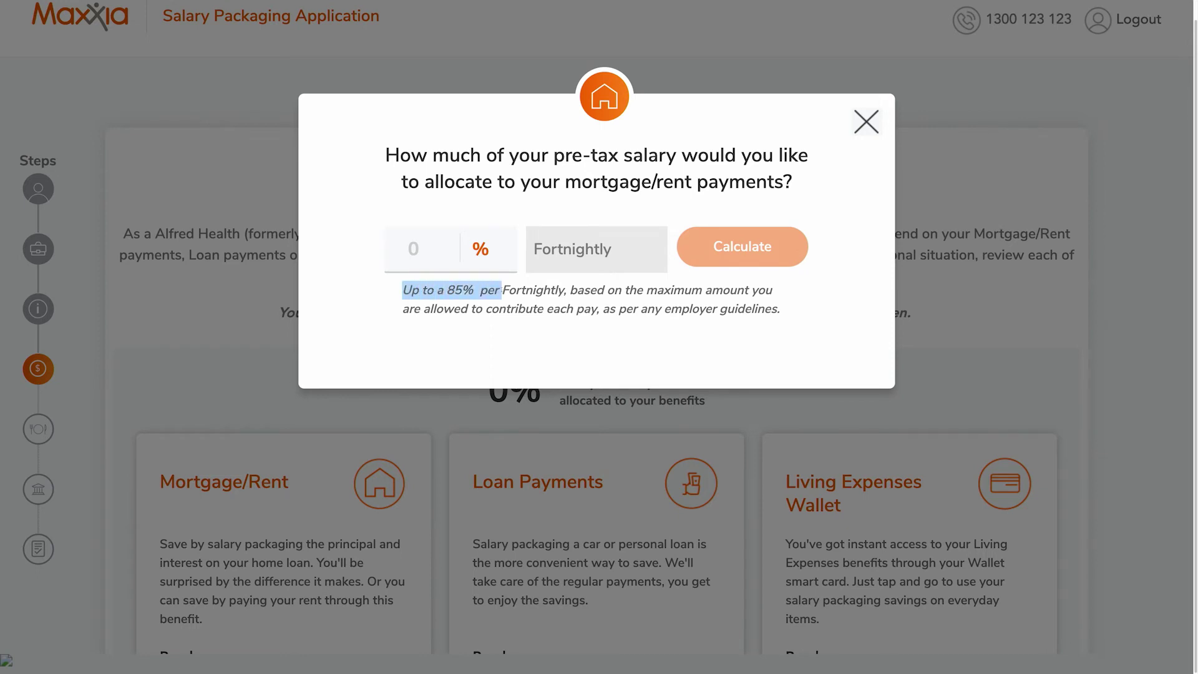
pyautogui.click(451, 249)
pyautogui.write('50')
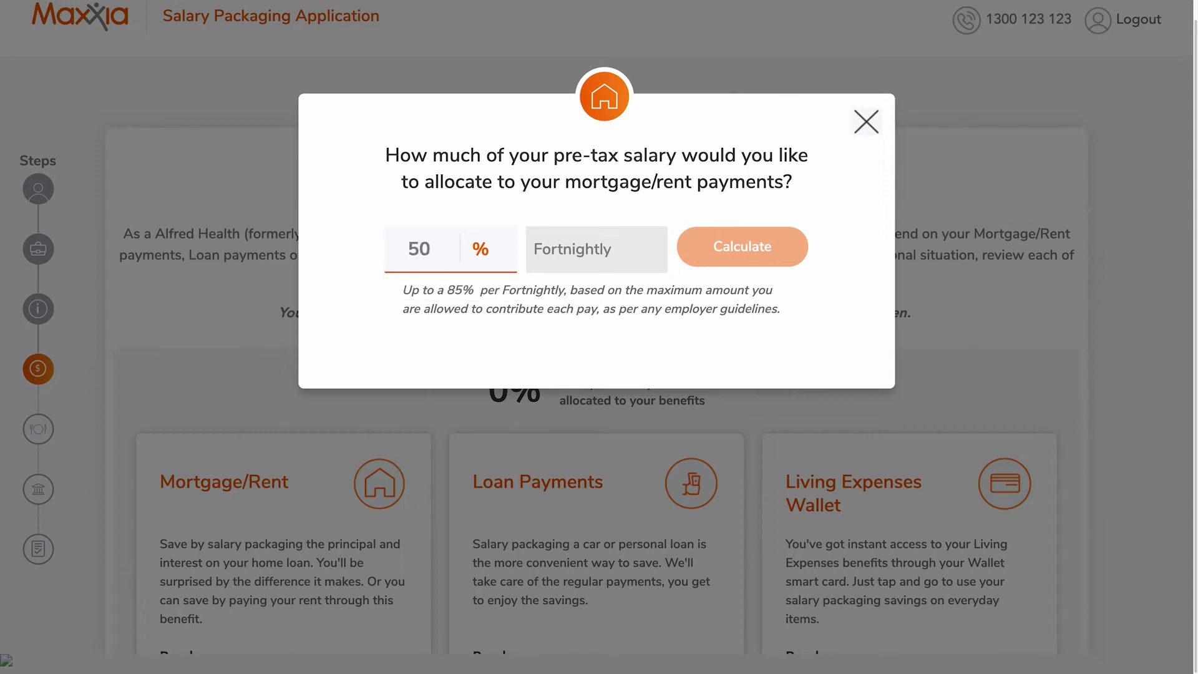
pyautogui.click(743, 246)
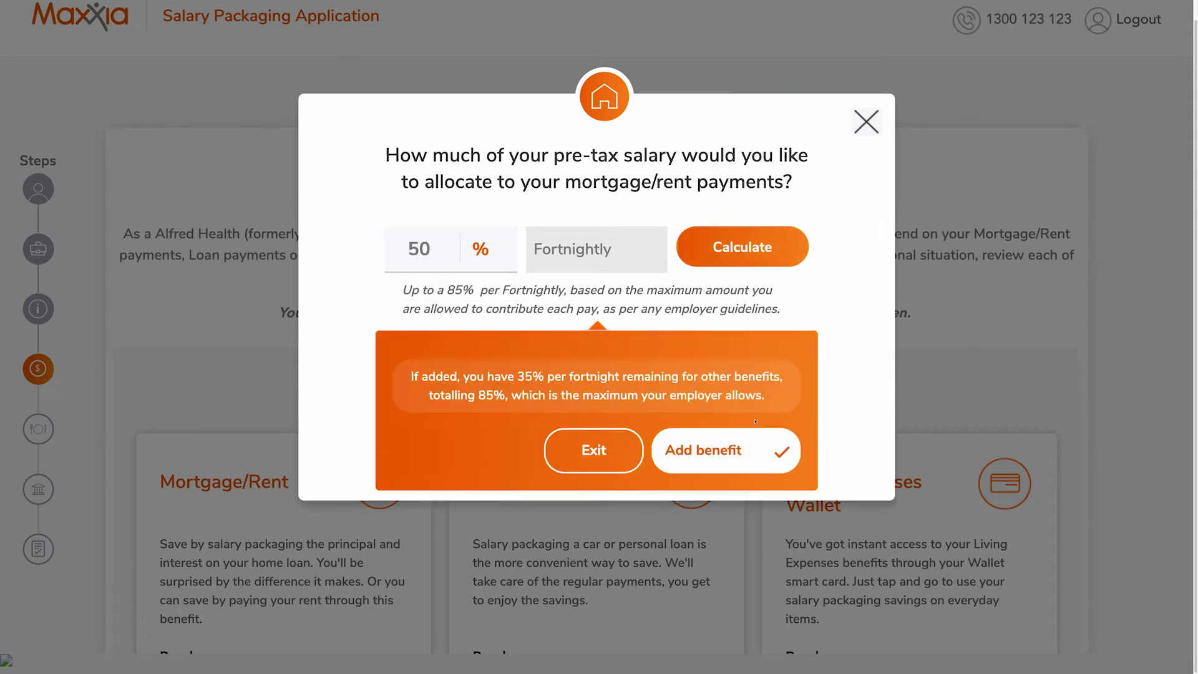
pyautogui.click(759, 456)
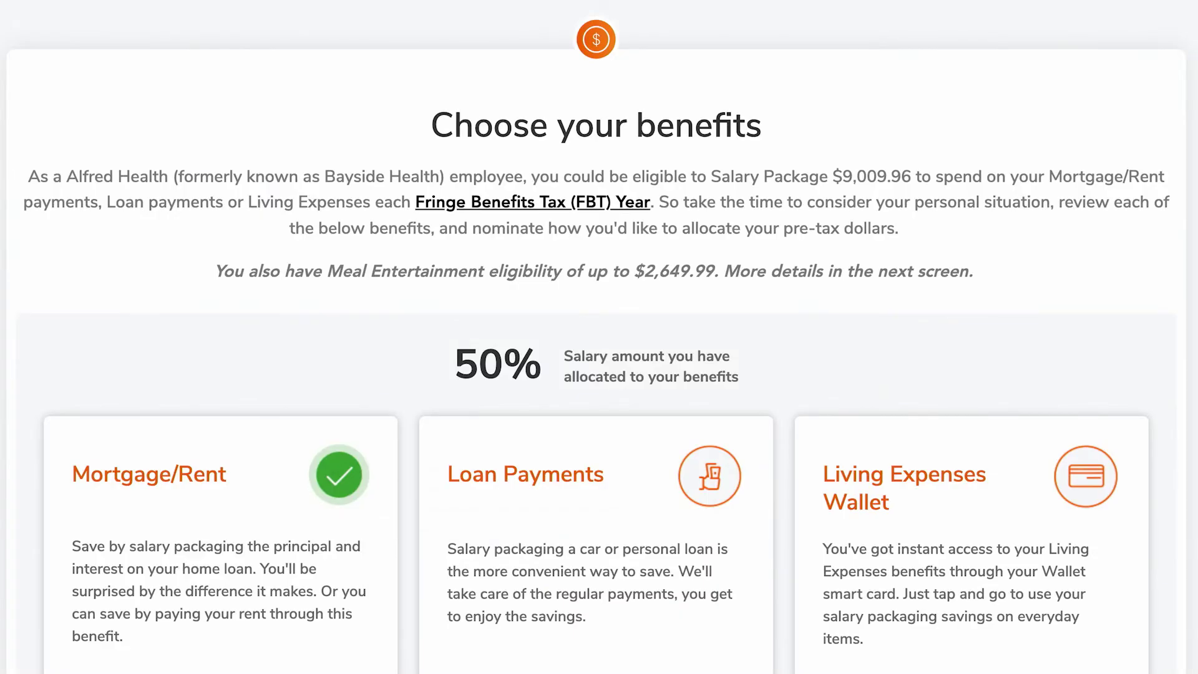
# Choose the Loan Payments benefit, calculate an allocation of 25% per fortnight, and add it
pyautogui.scroll(-10, 596, 337)
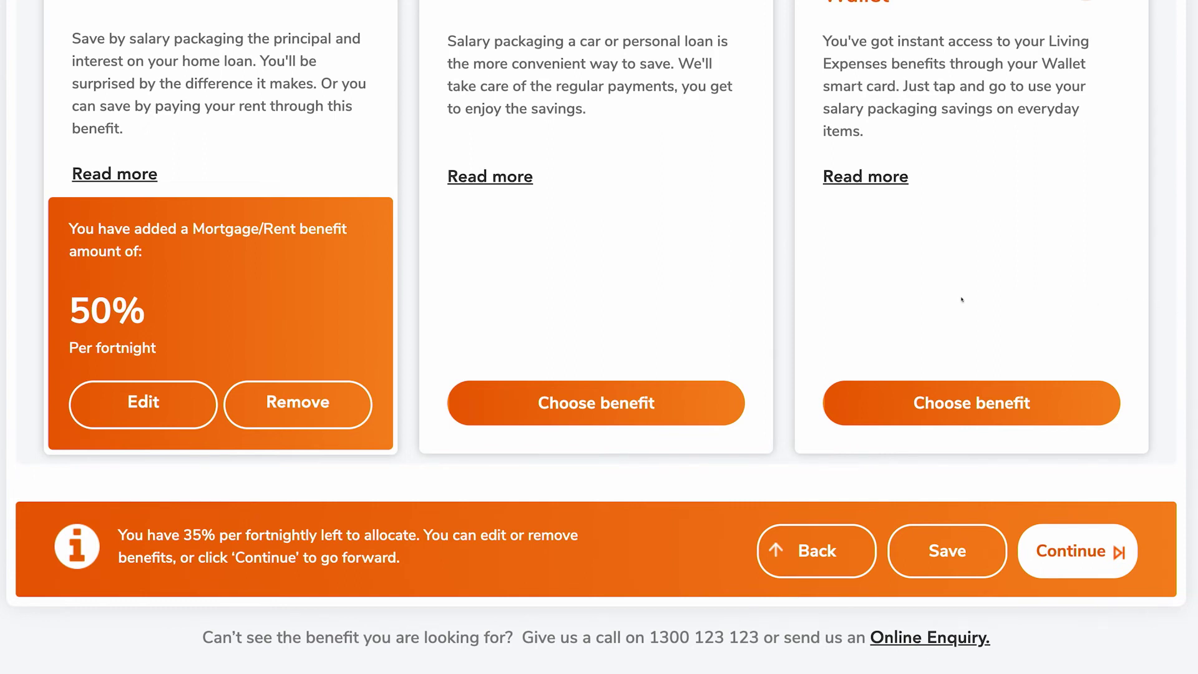
pyautogui.click(596, 403)
pyautogui.click(407, 268)
pyautogui.write('25')
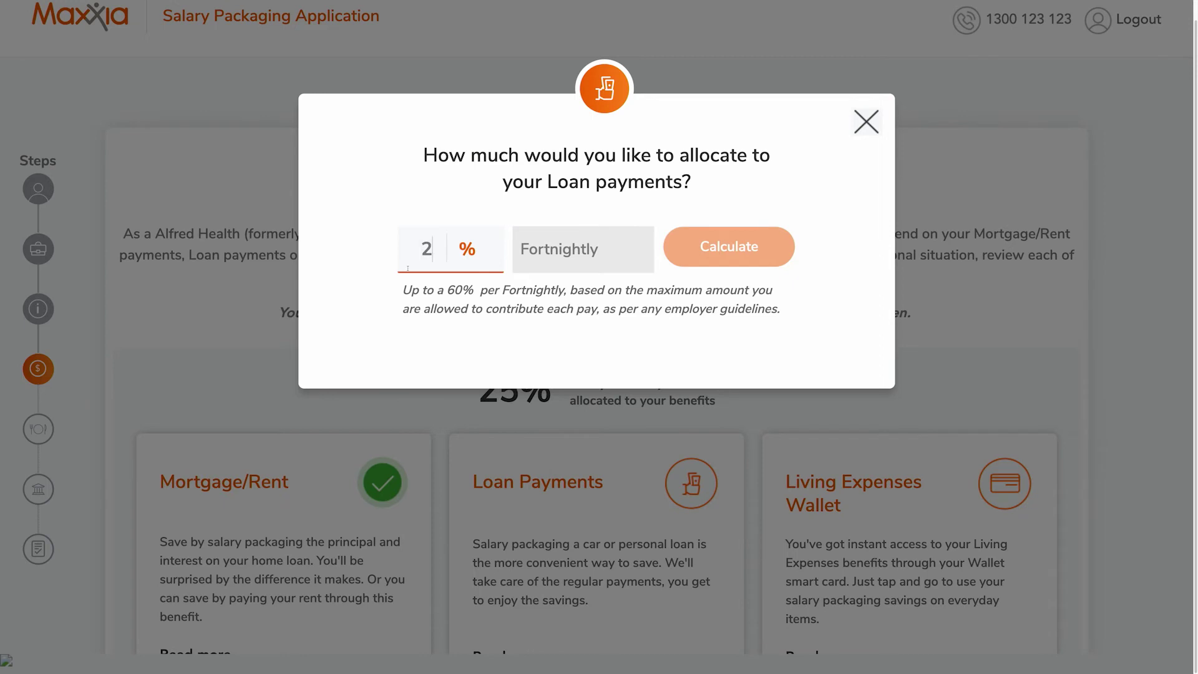
pyautogui.click(694, 256)
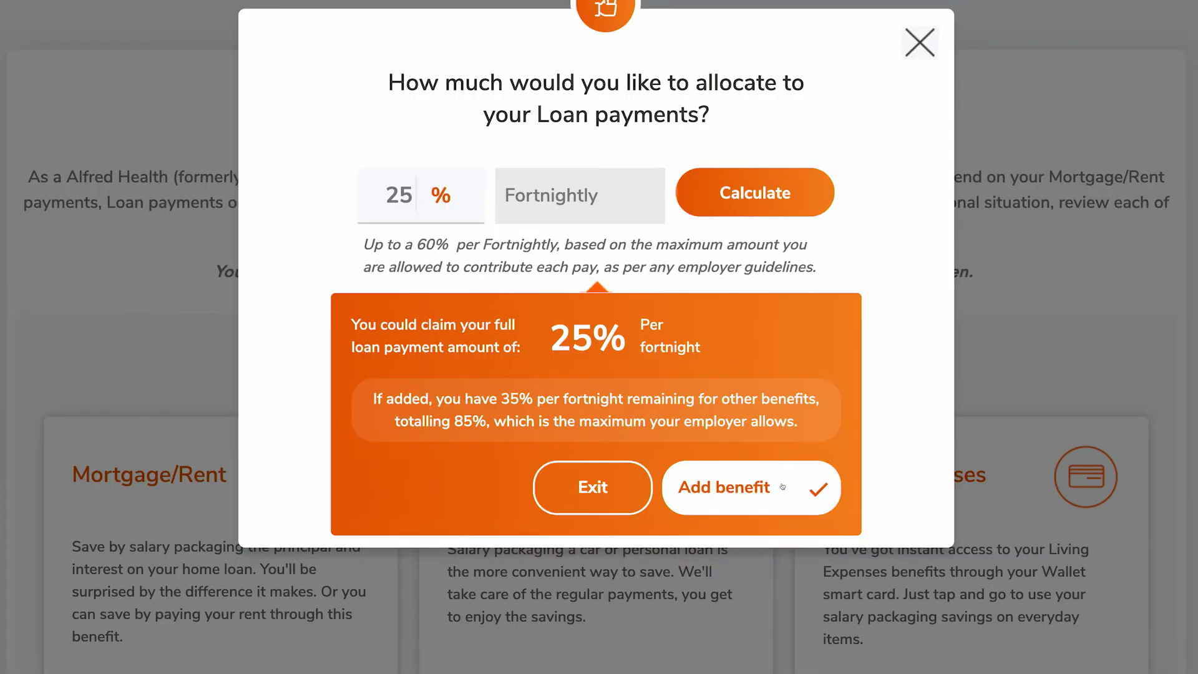
pyautogui.click(783, 486)
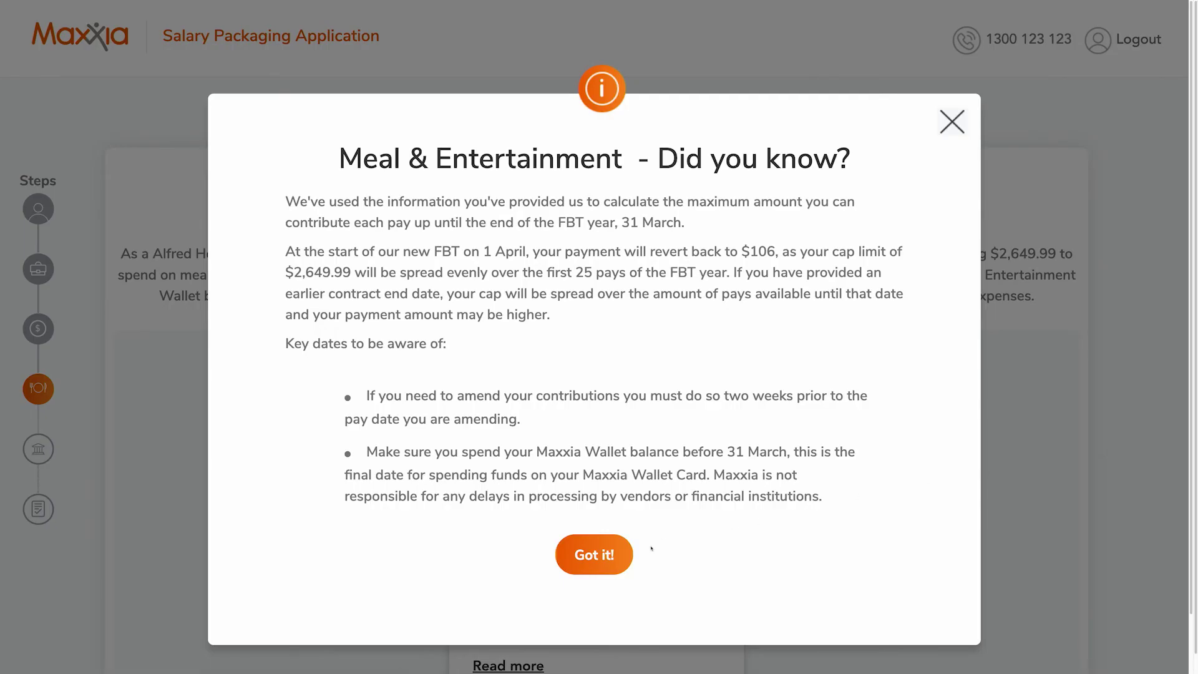
# Choose the Meal Entertainment Wallet benefit, calculate an allocation of $662.50 per fortnight, and add it
pyautogui.click(594, 556)
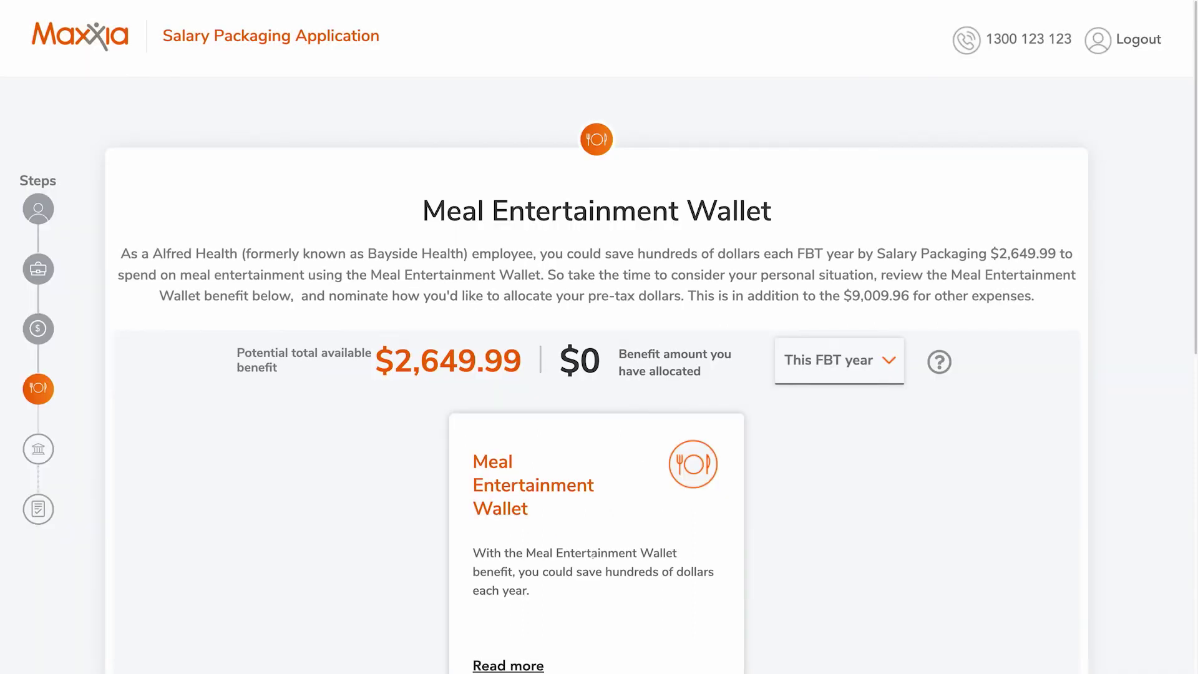
pyautogui.scroll(-4, 593, 554)
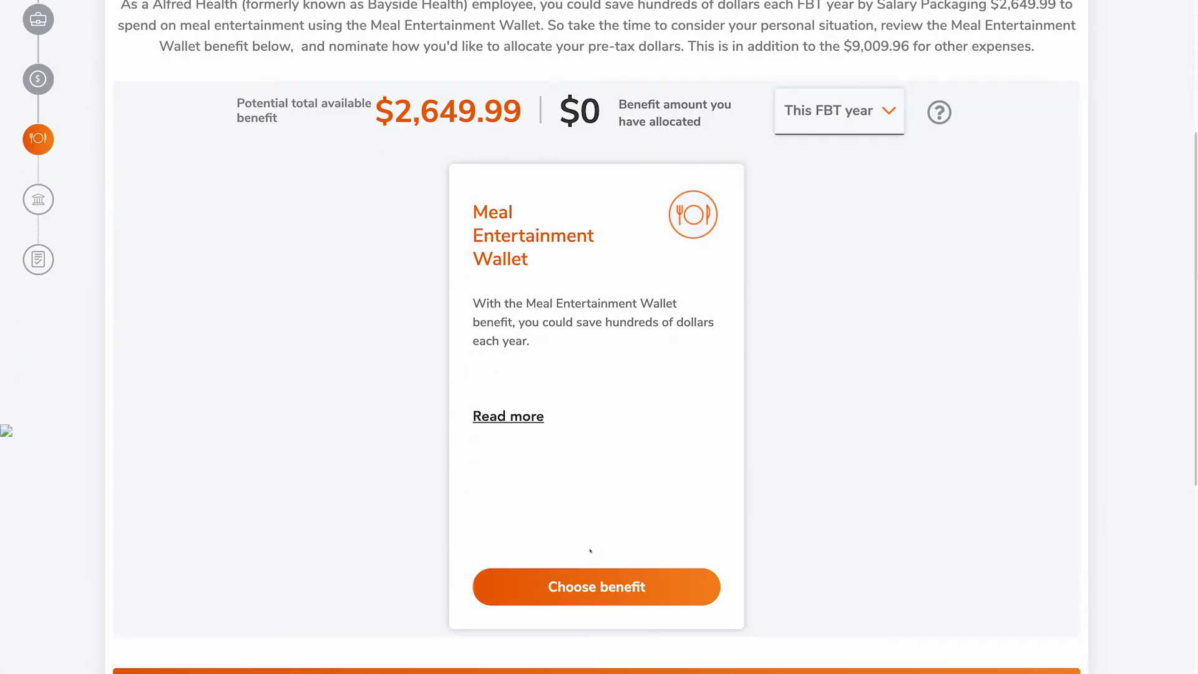
pyautogui.click(609, 598)
pyautogui.click(439, 256)
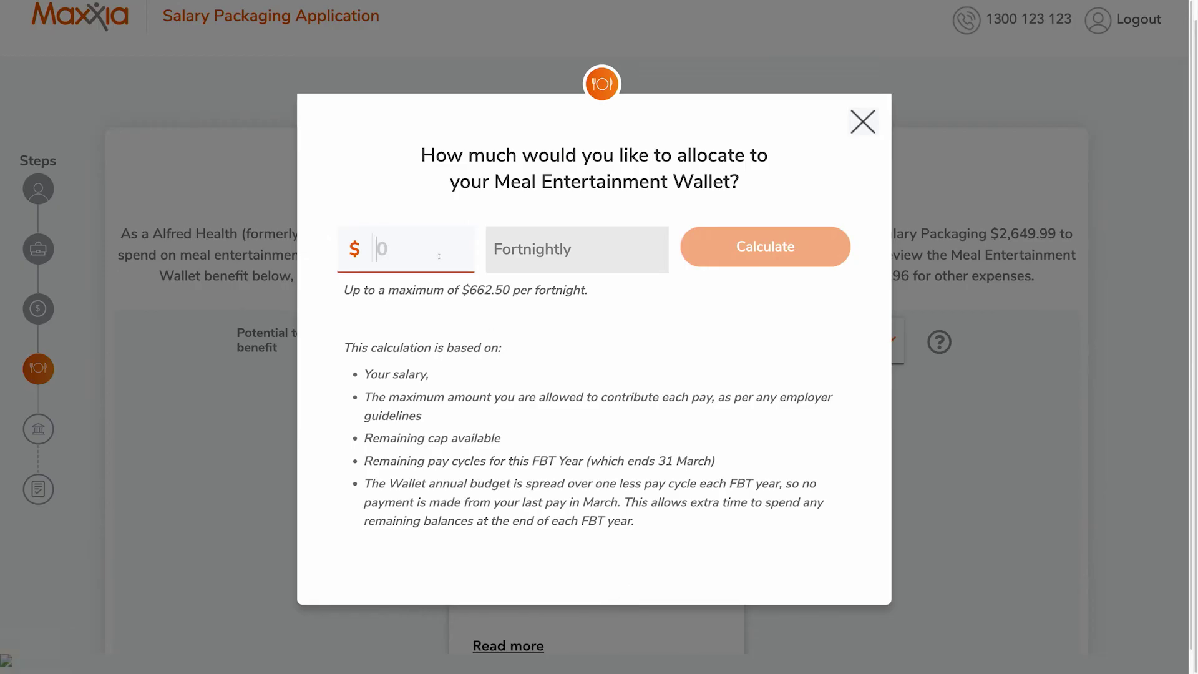
pyautogui.write('662.50')
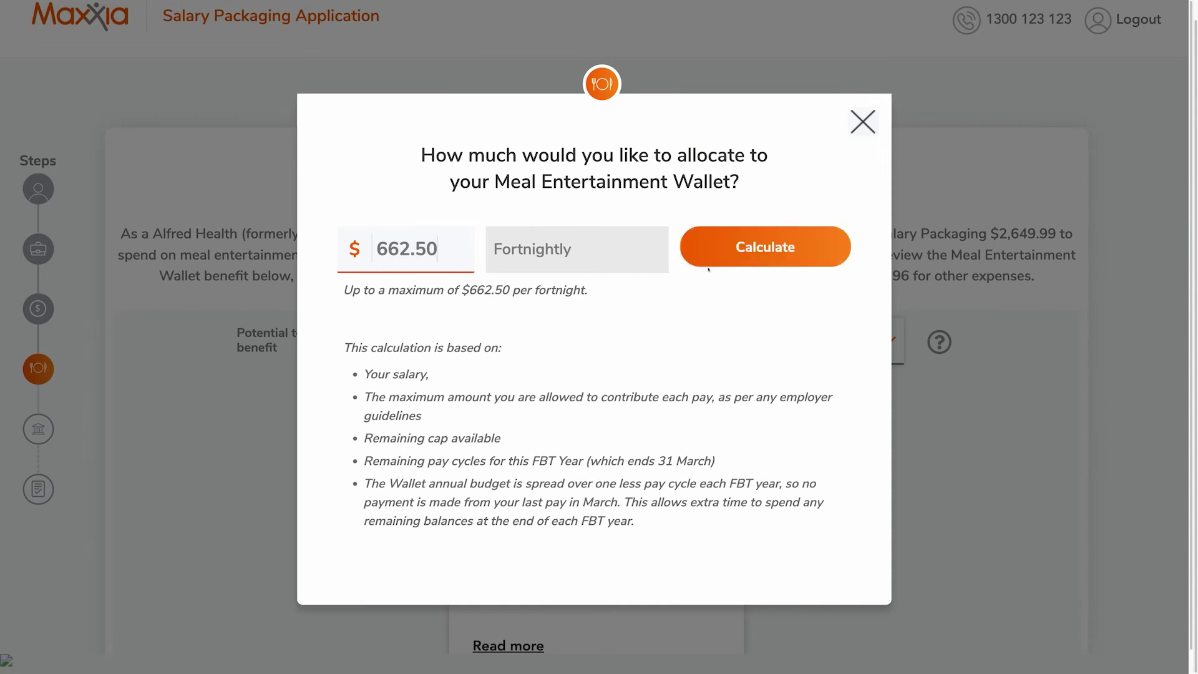
pyautogui.click(711, 259)
pyautogui.scroll(-3, 748, 344)
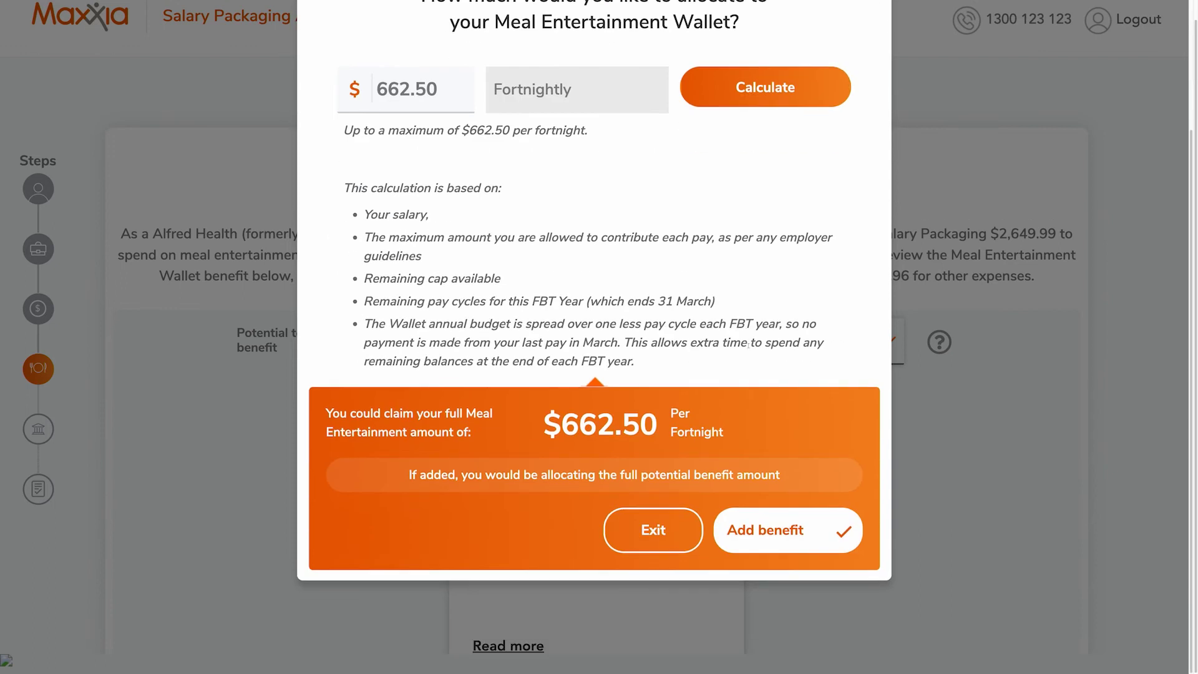
pyautogui.click(764, 532)
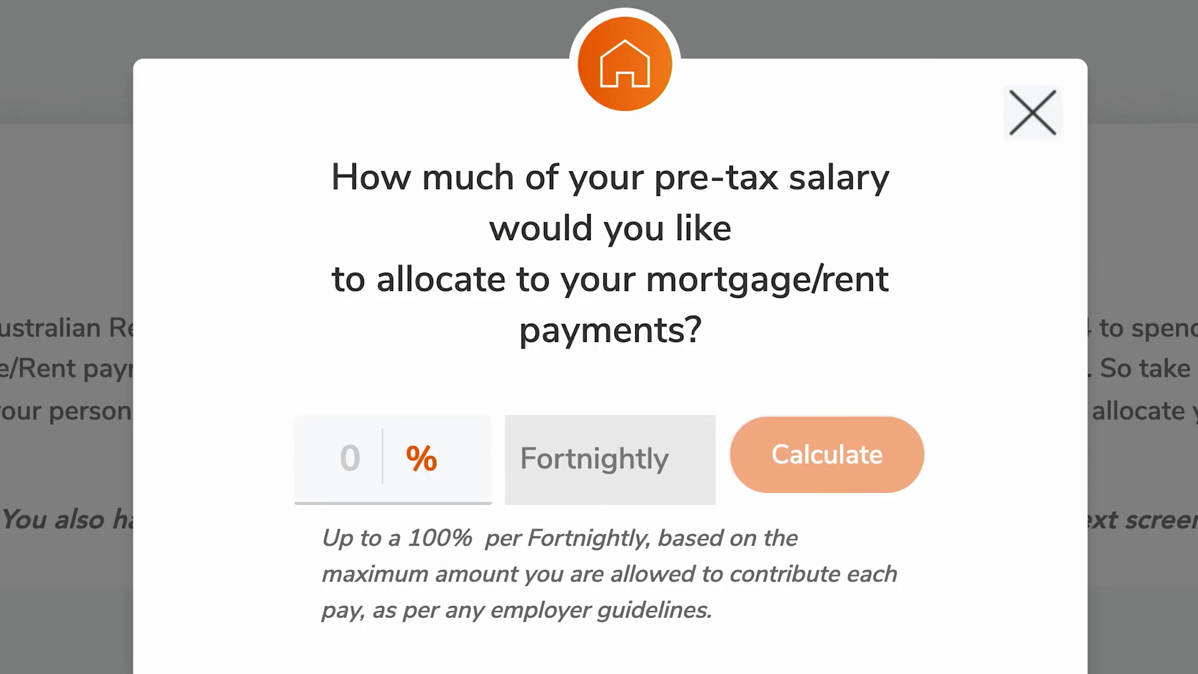
# Enter an allocation of 100% of pre-tax salary per fortnight for the mortgage/rent payments
pyautogui.moveTo(321, 537); pyautogui.dragTo(467, 539)
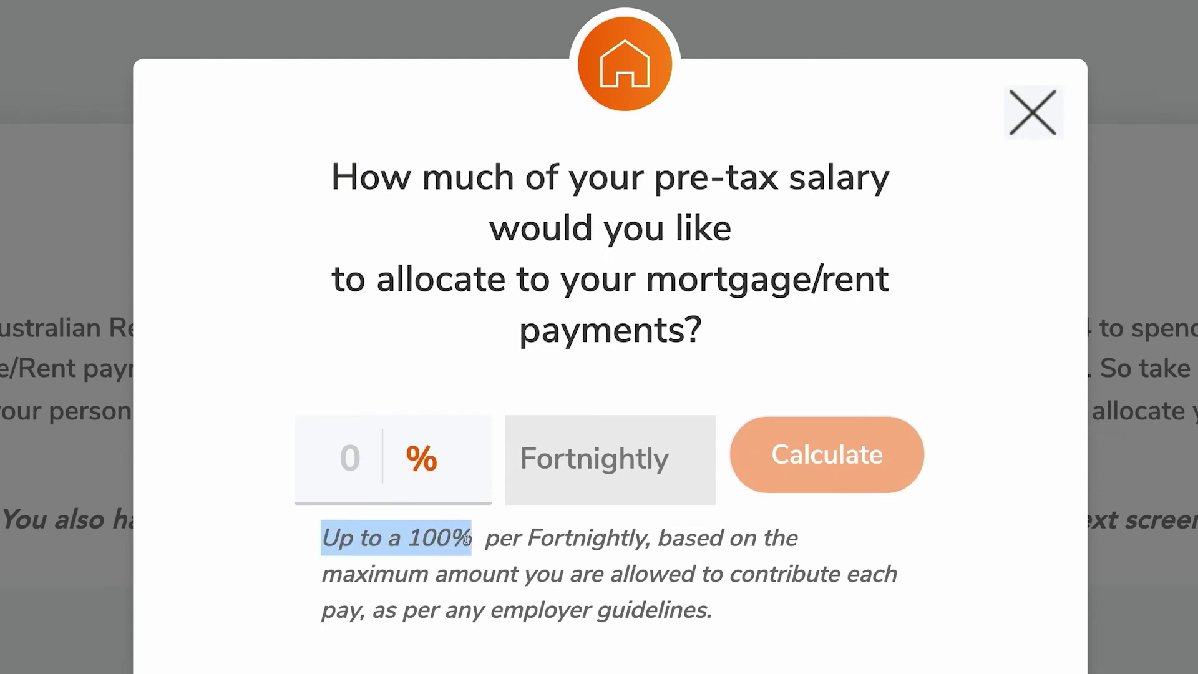
pyautogui.click(358, 467)
pyautogui.write('100')
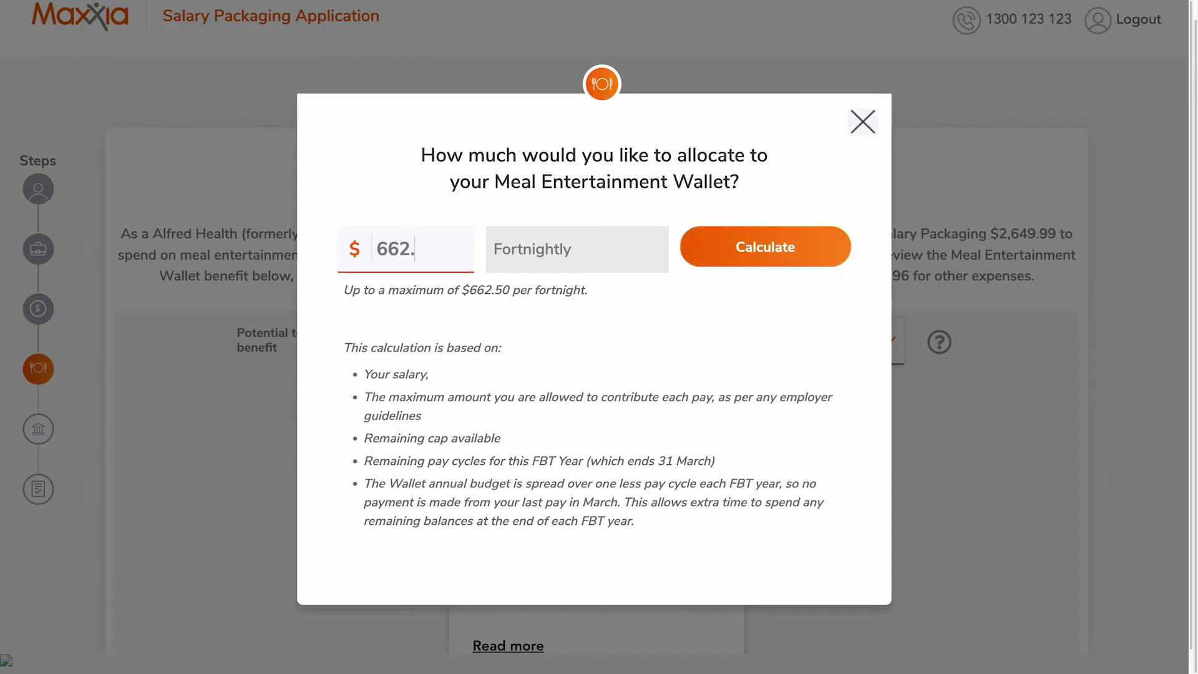
# Complete the Meal Entertainment Wallet amount as $662.50 per fortnight and calculate the claimable benefit
pyautogui.write('50')
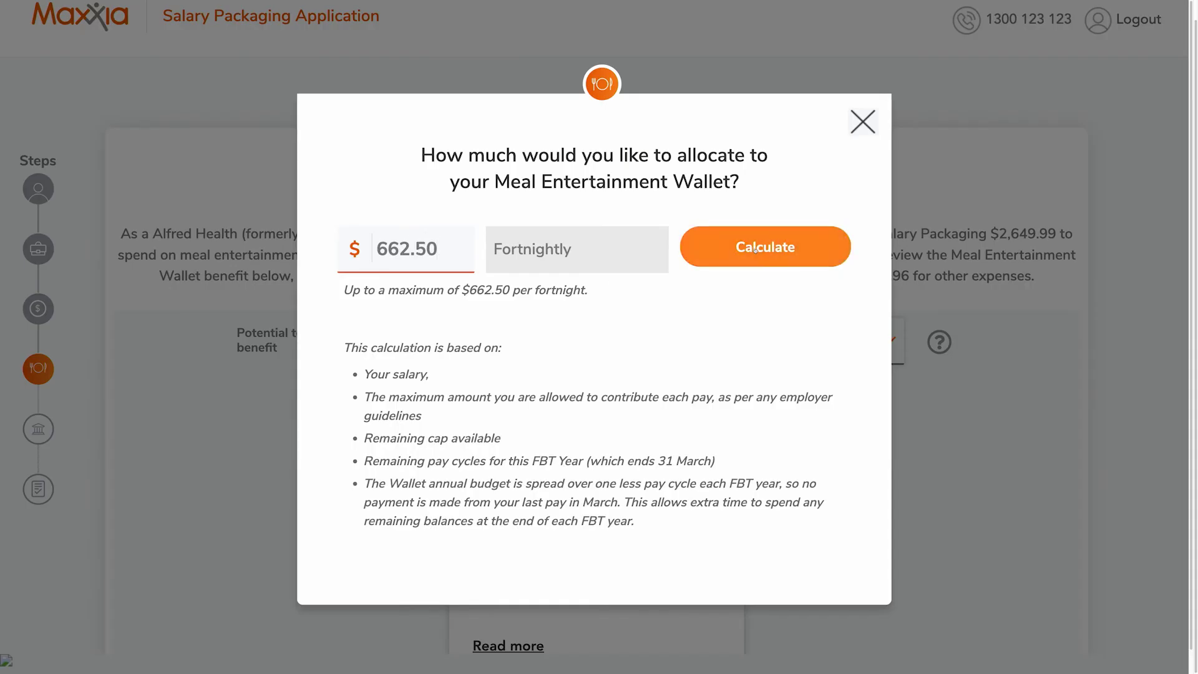
pyautogui.click(691, 261)
pyautogui.scroll(-1, 745, 337)
pyautogui.scroll(-2, 744, 337)
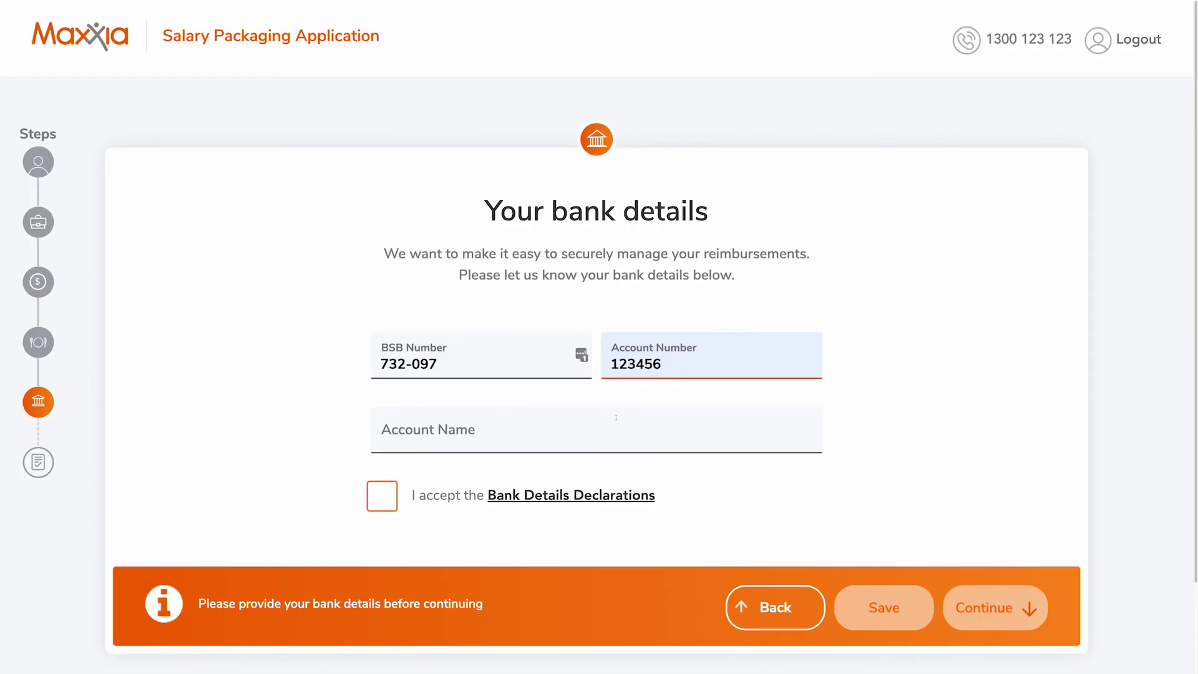
# Fill in the bank account name from the saved suggestion, accept the Bank Details Declarations, and continue to the application summary
pyautogui.click(613, 432)
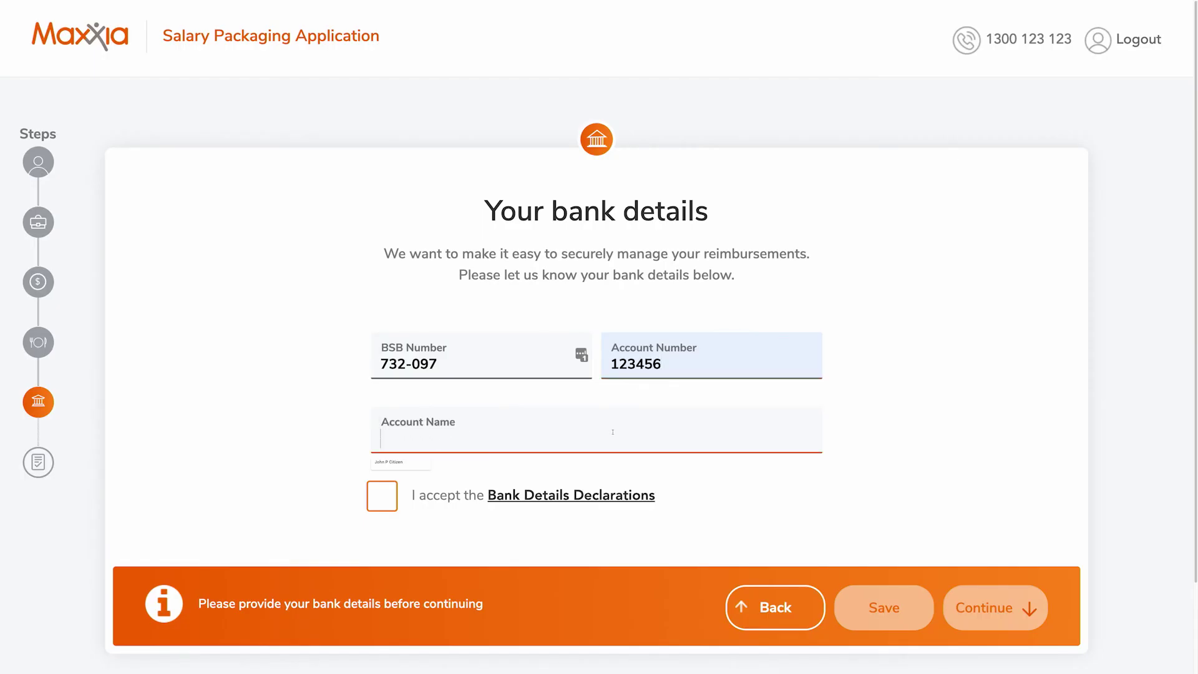
pyautogui.click(406, 468)
pyautogui.click(383, 494)
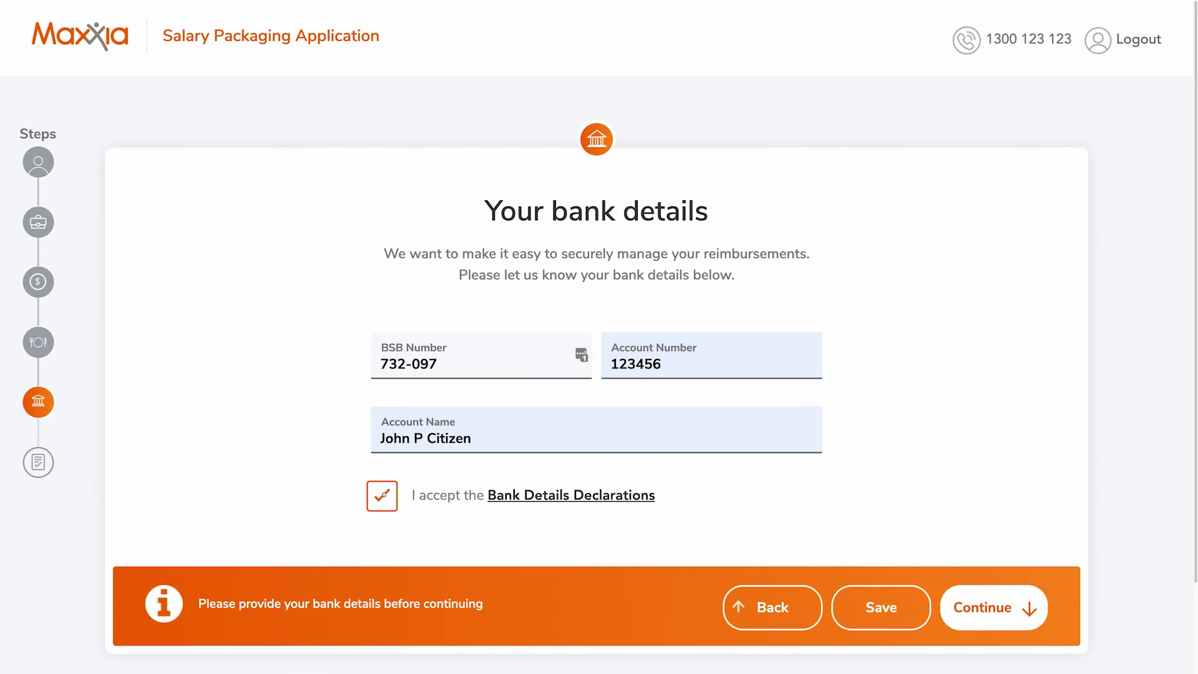
pyautogui.click(974, 615)
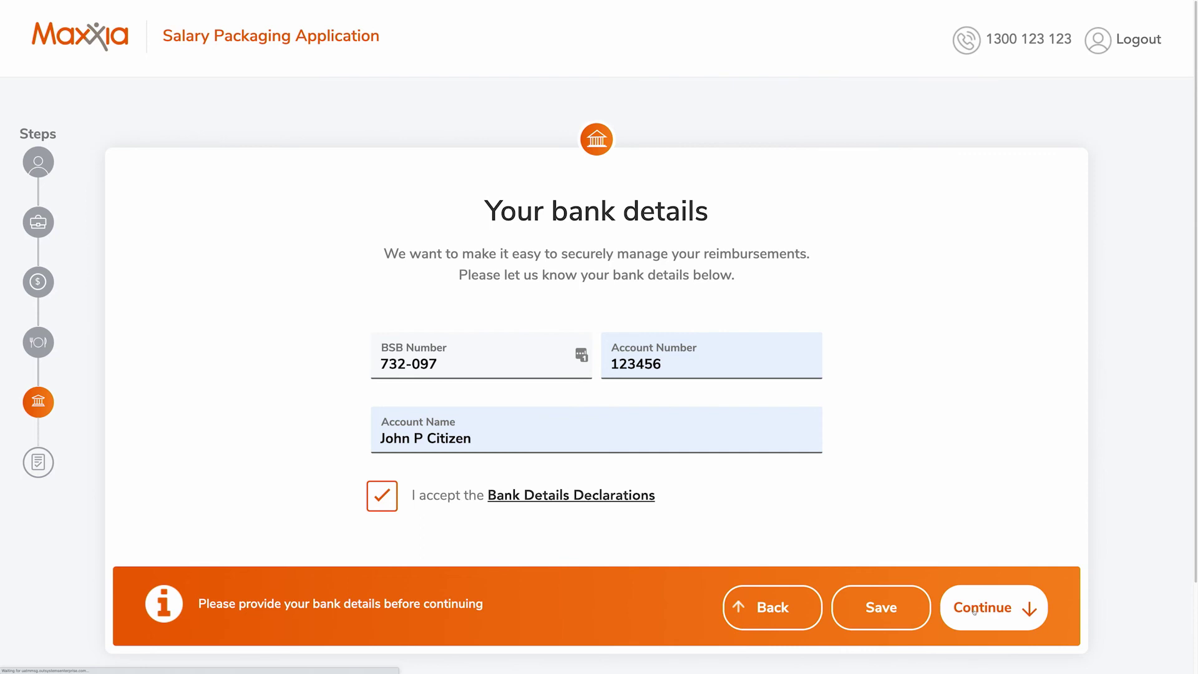
# Answer No to having a HECS/HELP debt and No to receiving means tested government benefits
pyautogui.scroll(-15, 932, 443)
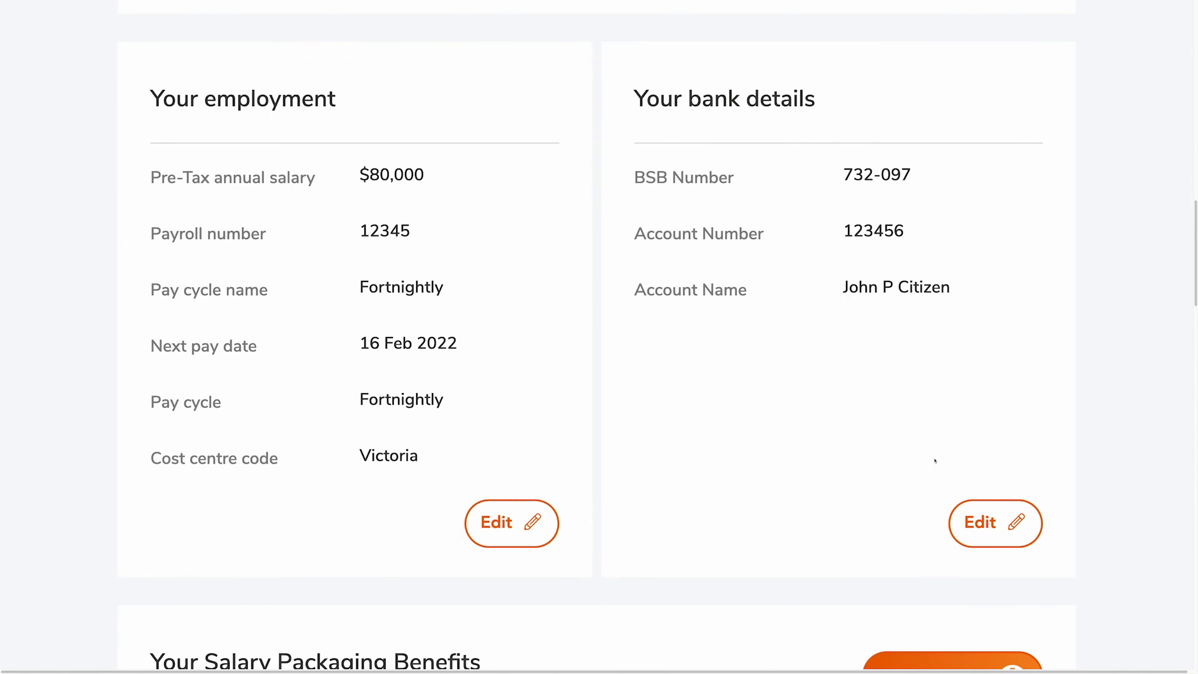
pyautogui.scroll(-8, 934, 460)
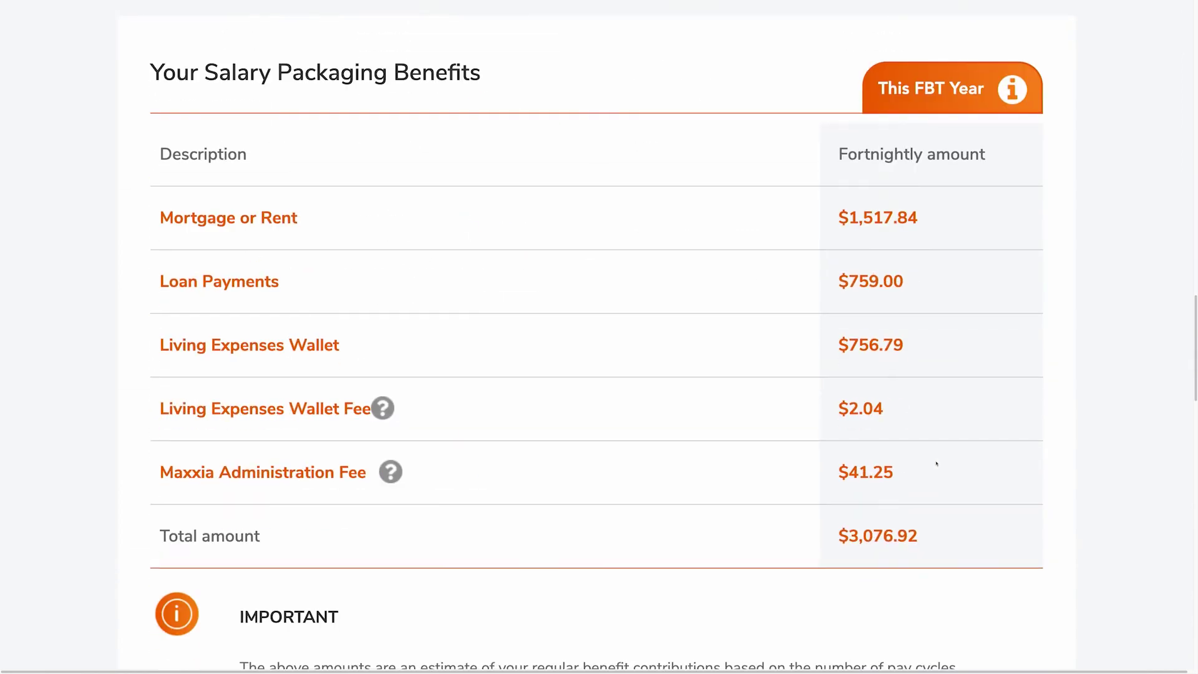
pyautogui.scroll(-10, 936, 463)
pyautogui.click(179, 269)
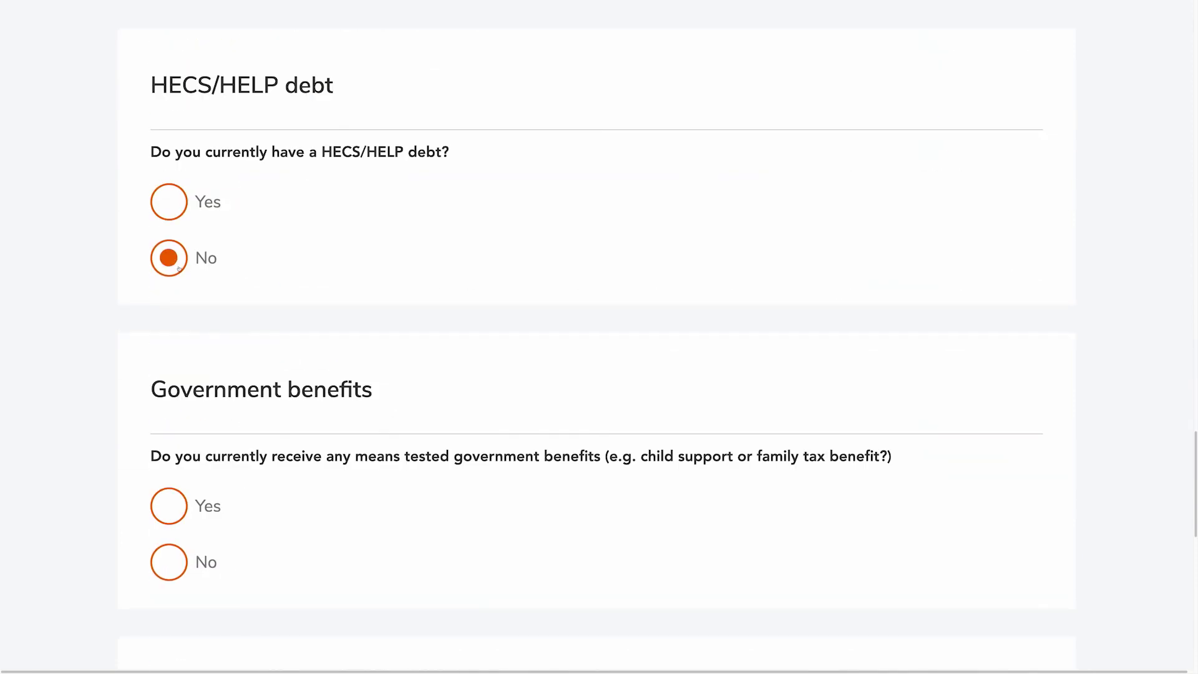
pyautogui.click(175, 563)
# Read through and accept the Salary Packaging Declaration, and submit the application
pyautogui.scroll(-10, 587, 534)
pyautogui.scroll(-1, 596, 544)
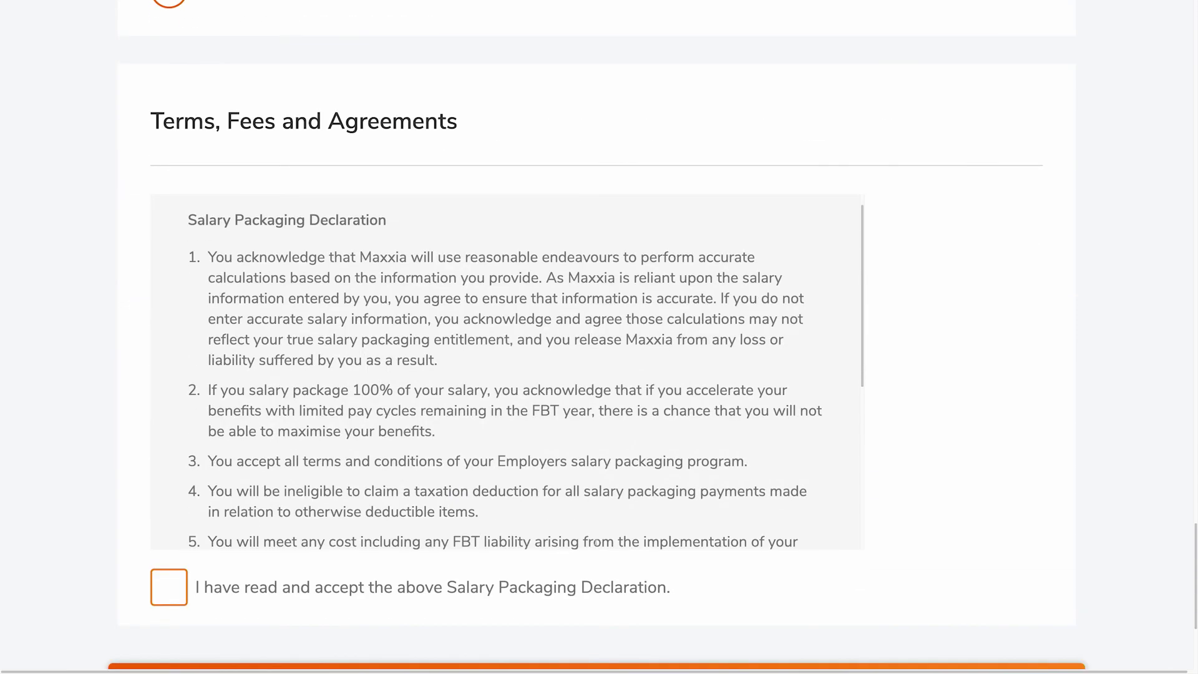
pyautogui.scroll(-1, 596, 544)
pyautogui.scroll(-3, 596, 544)
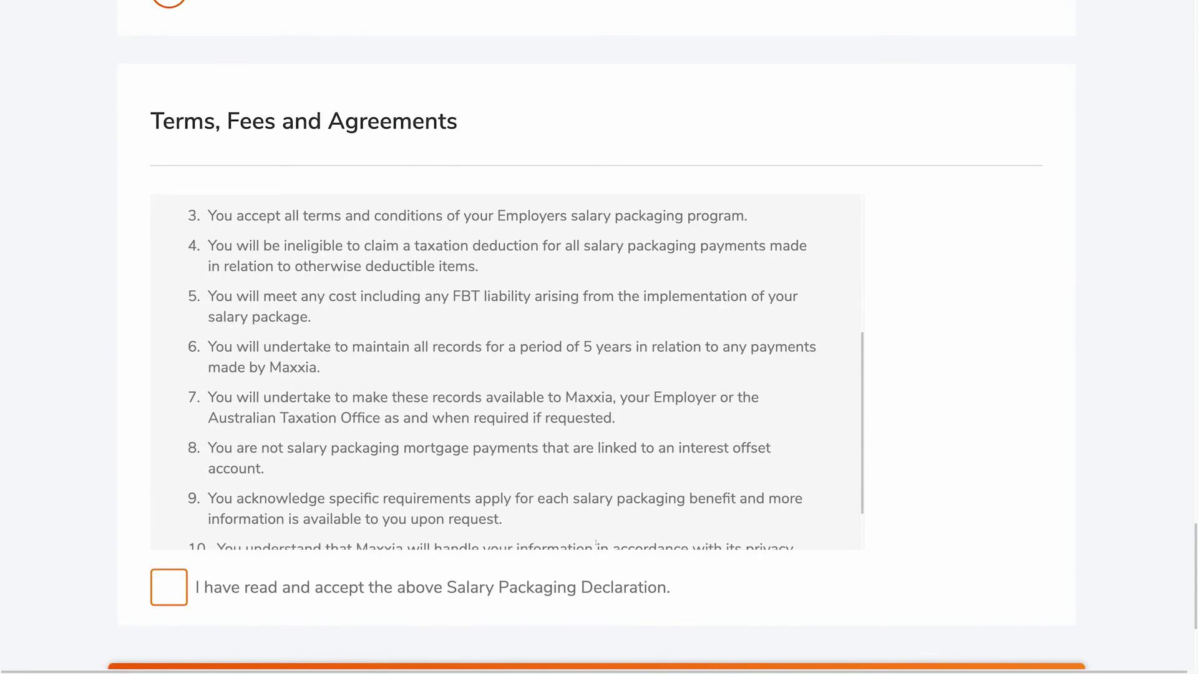
pyautogui.scroll(-2, 596, 544)
pyautogui.click(170, 582)
pyautogui.scroll(-4, 922, 508)
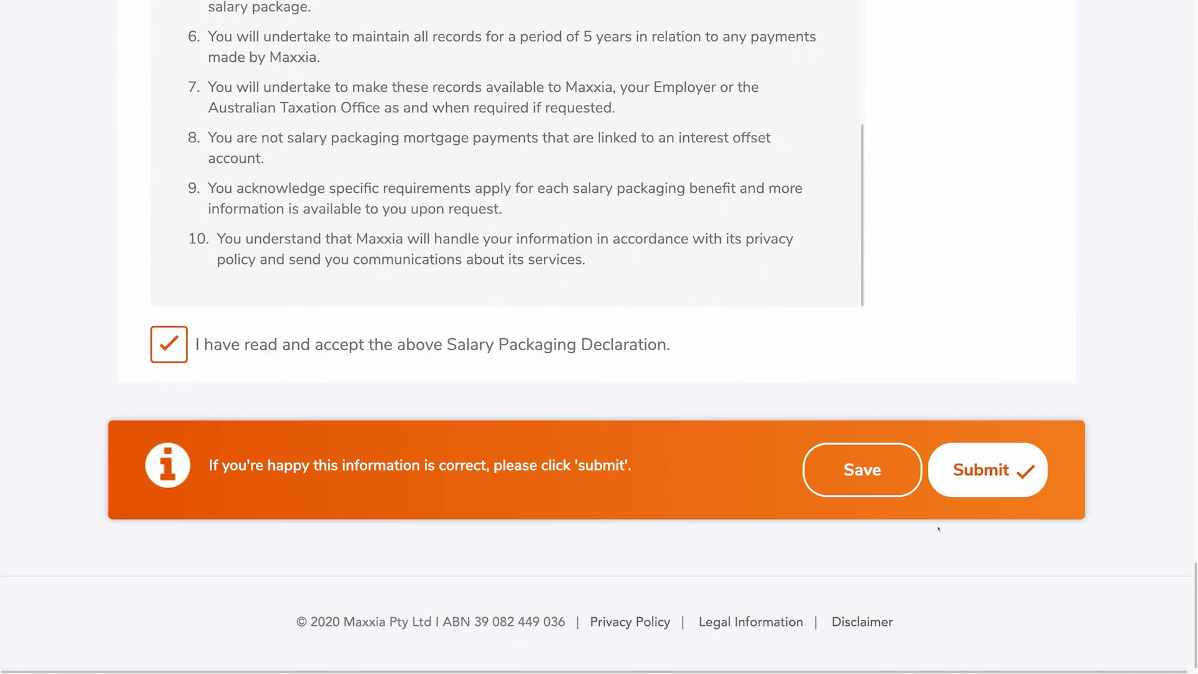
pyautogui.click(985, 491)
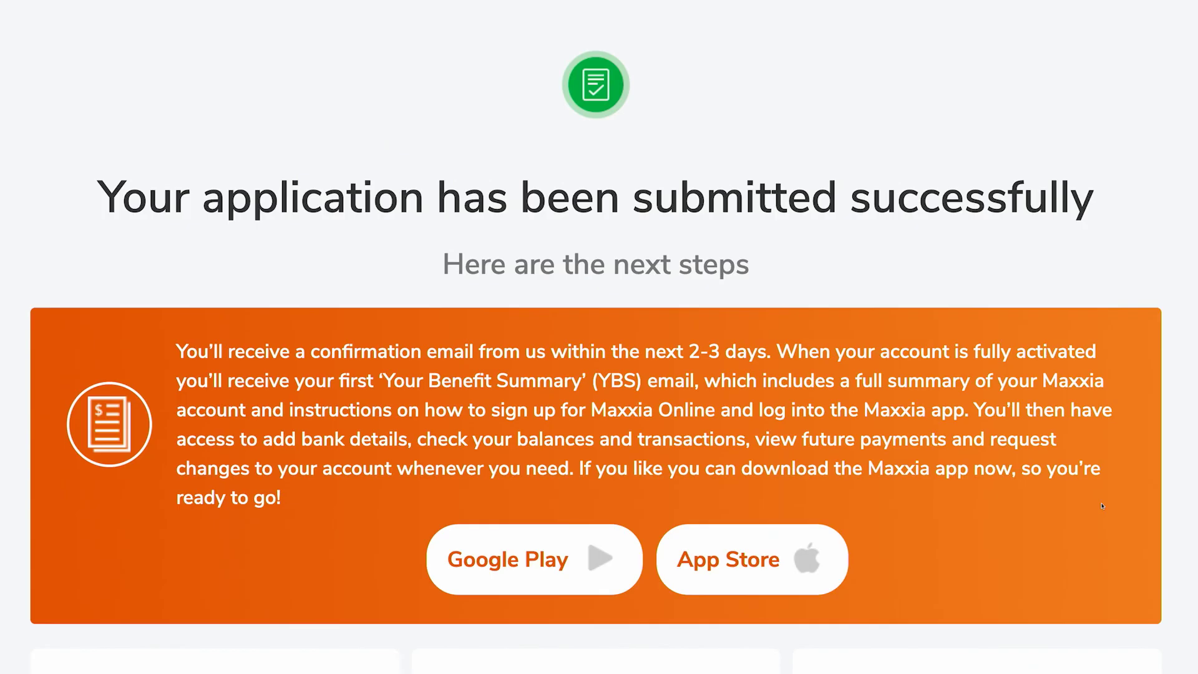